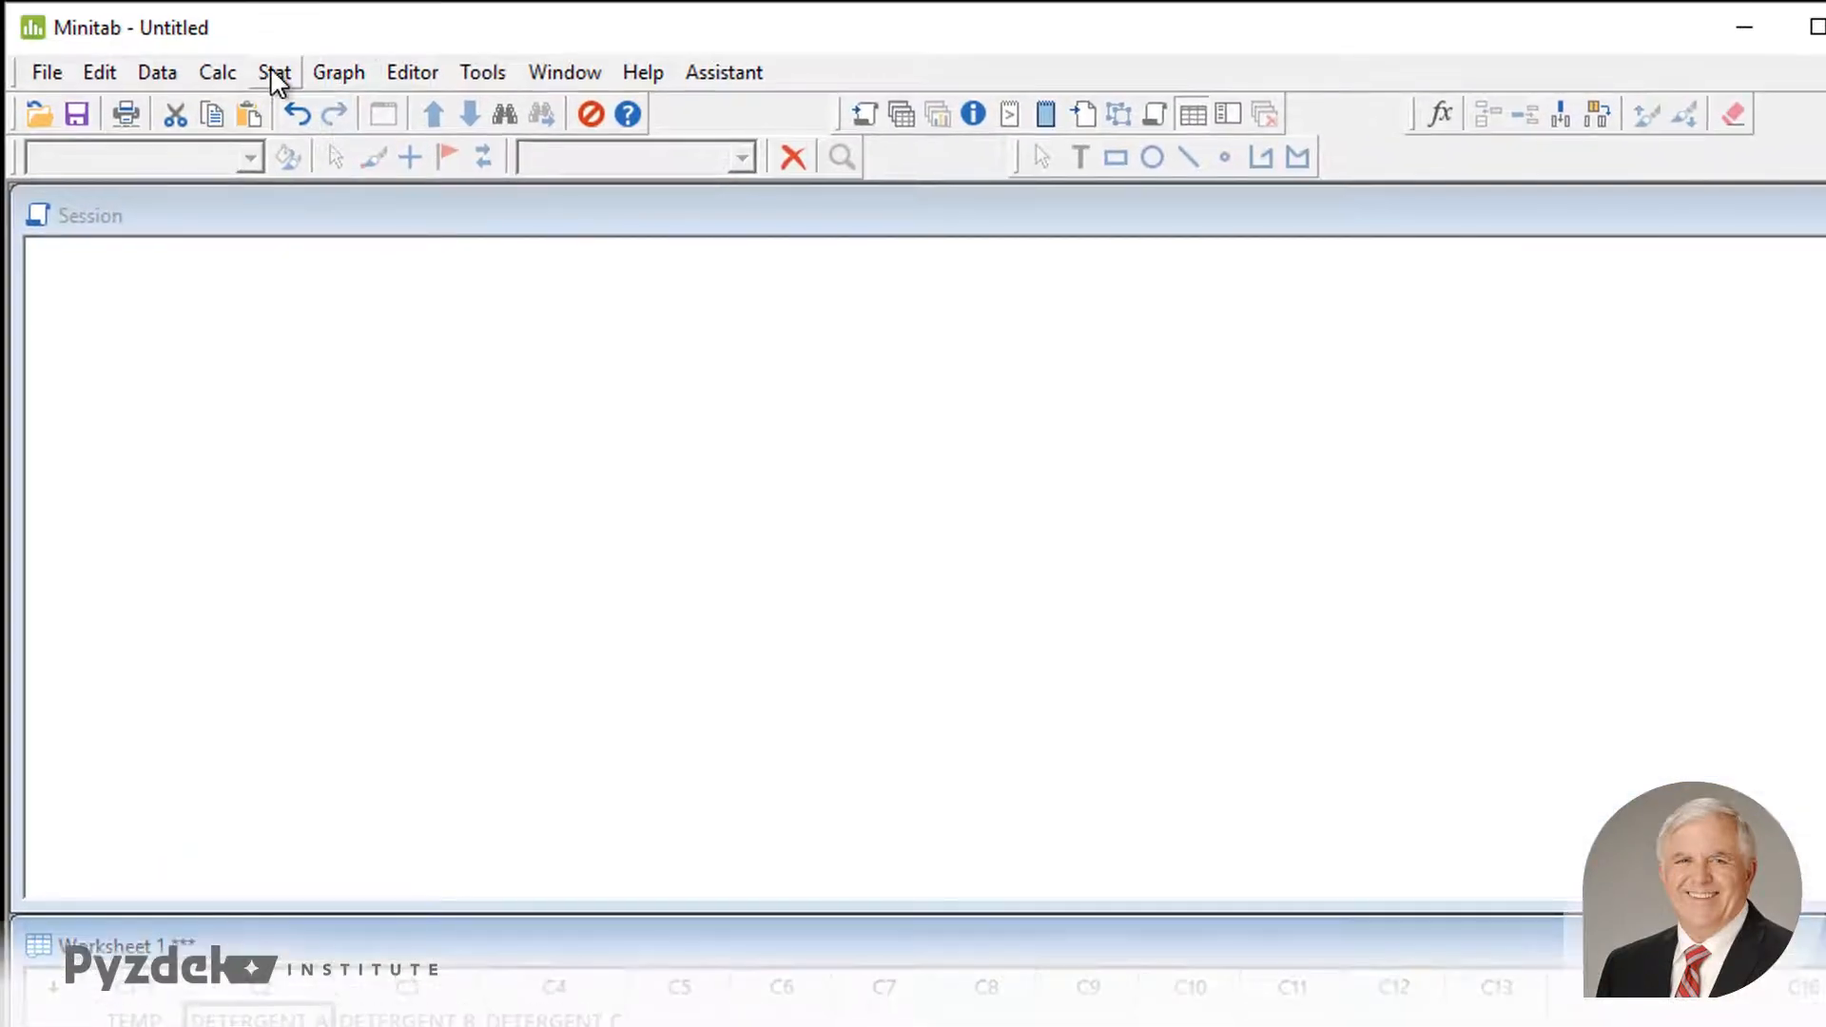
pyautogui.click(273, 72)
pyautogui.moveTo(333, 181)
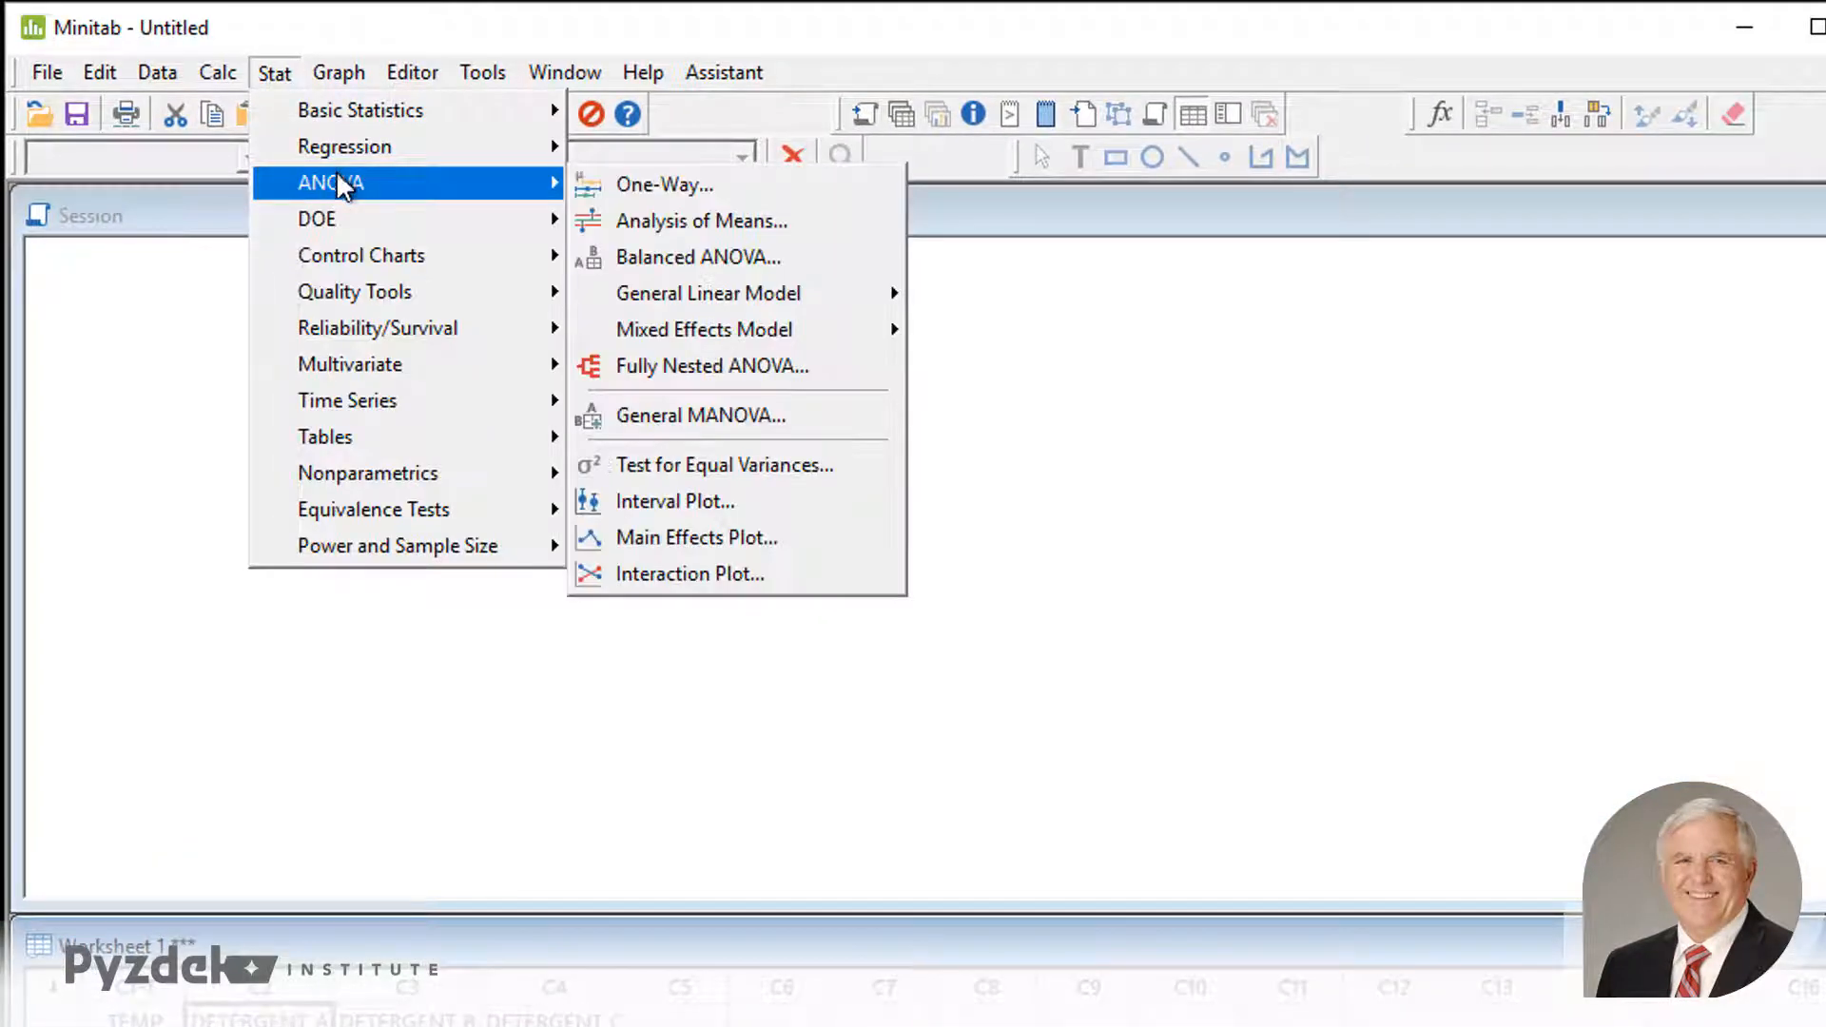
pyautogui.click(785, 255)
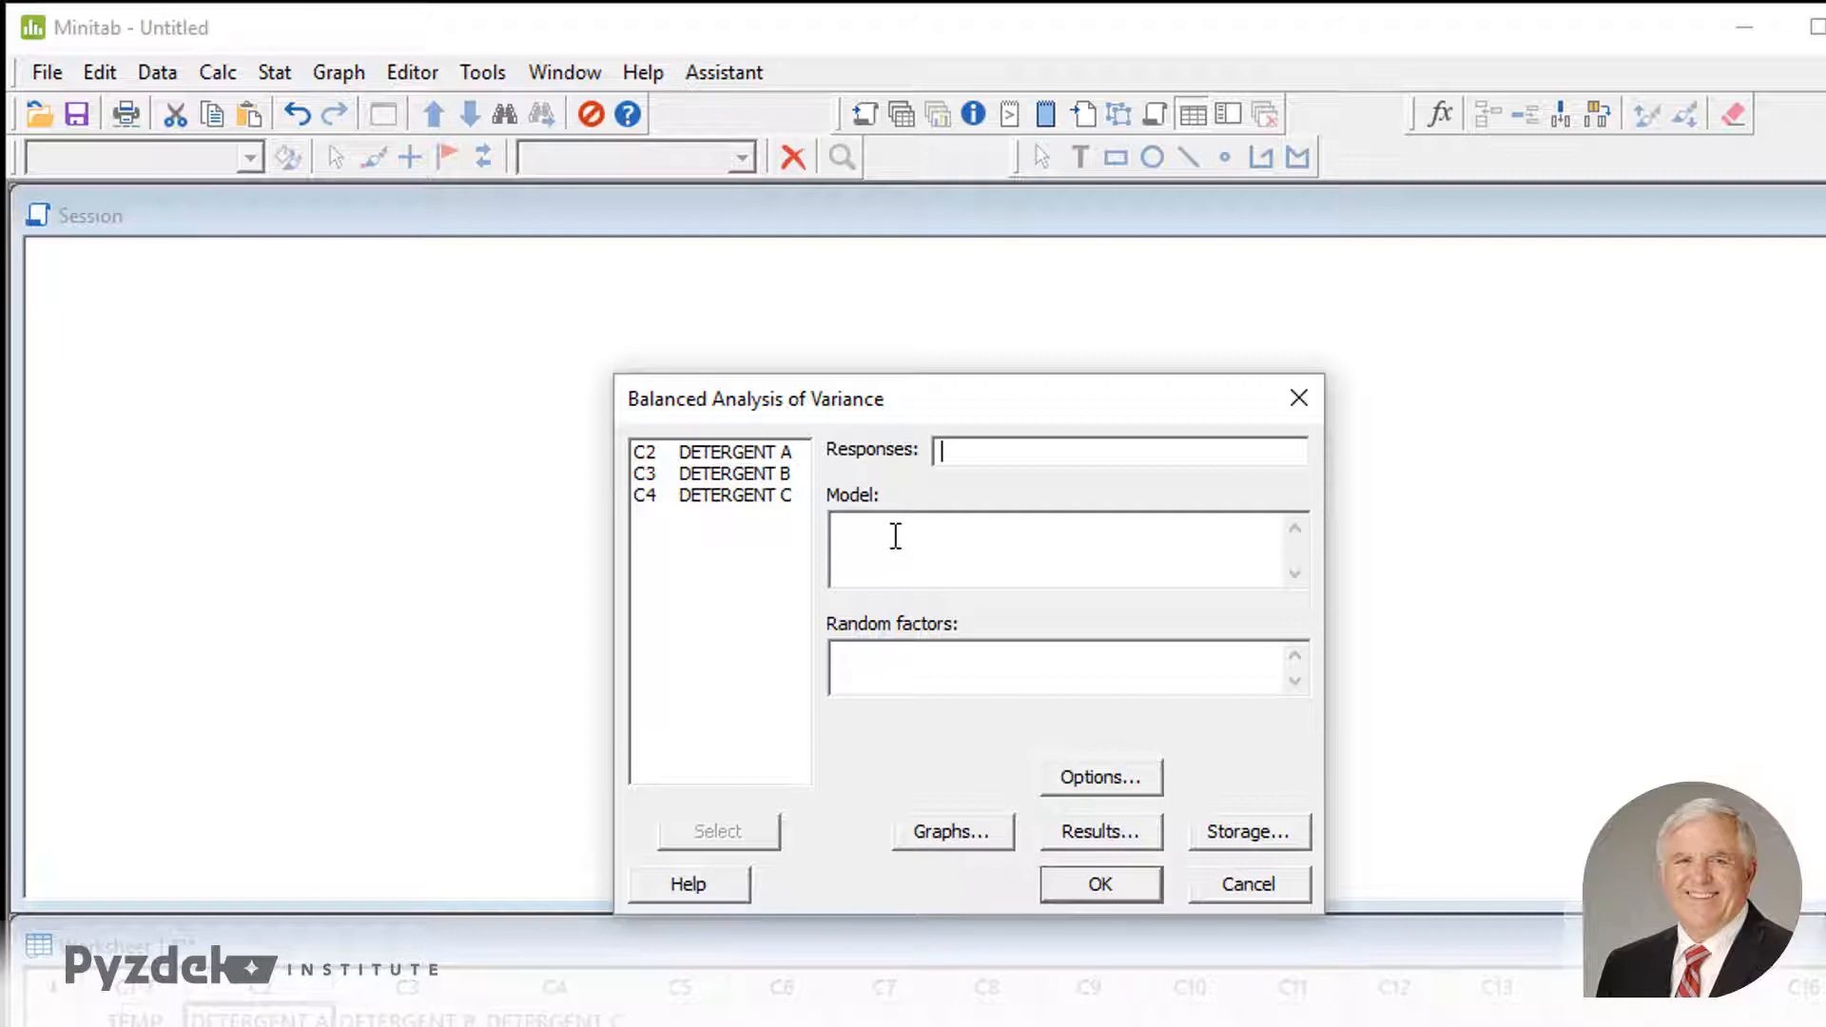
pyautogui.click(1233, 886)
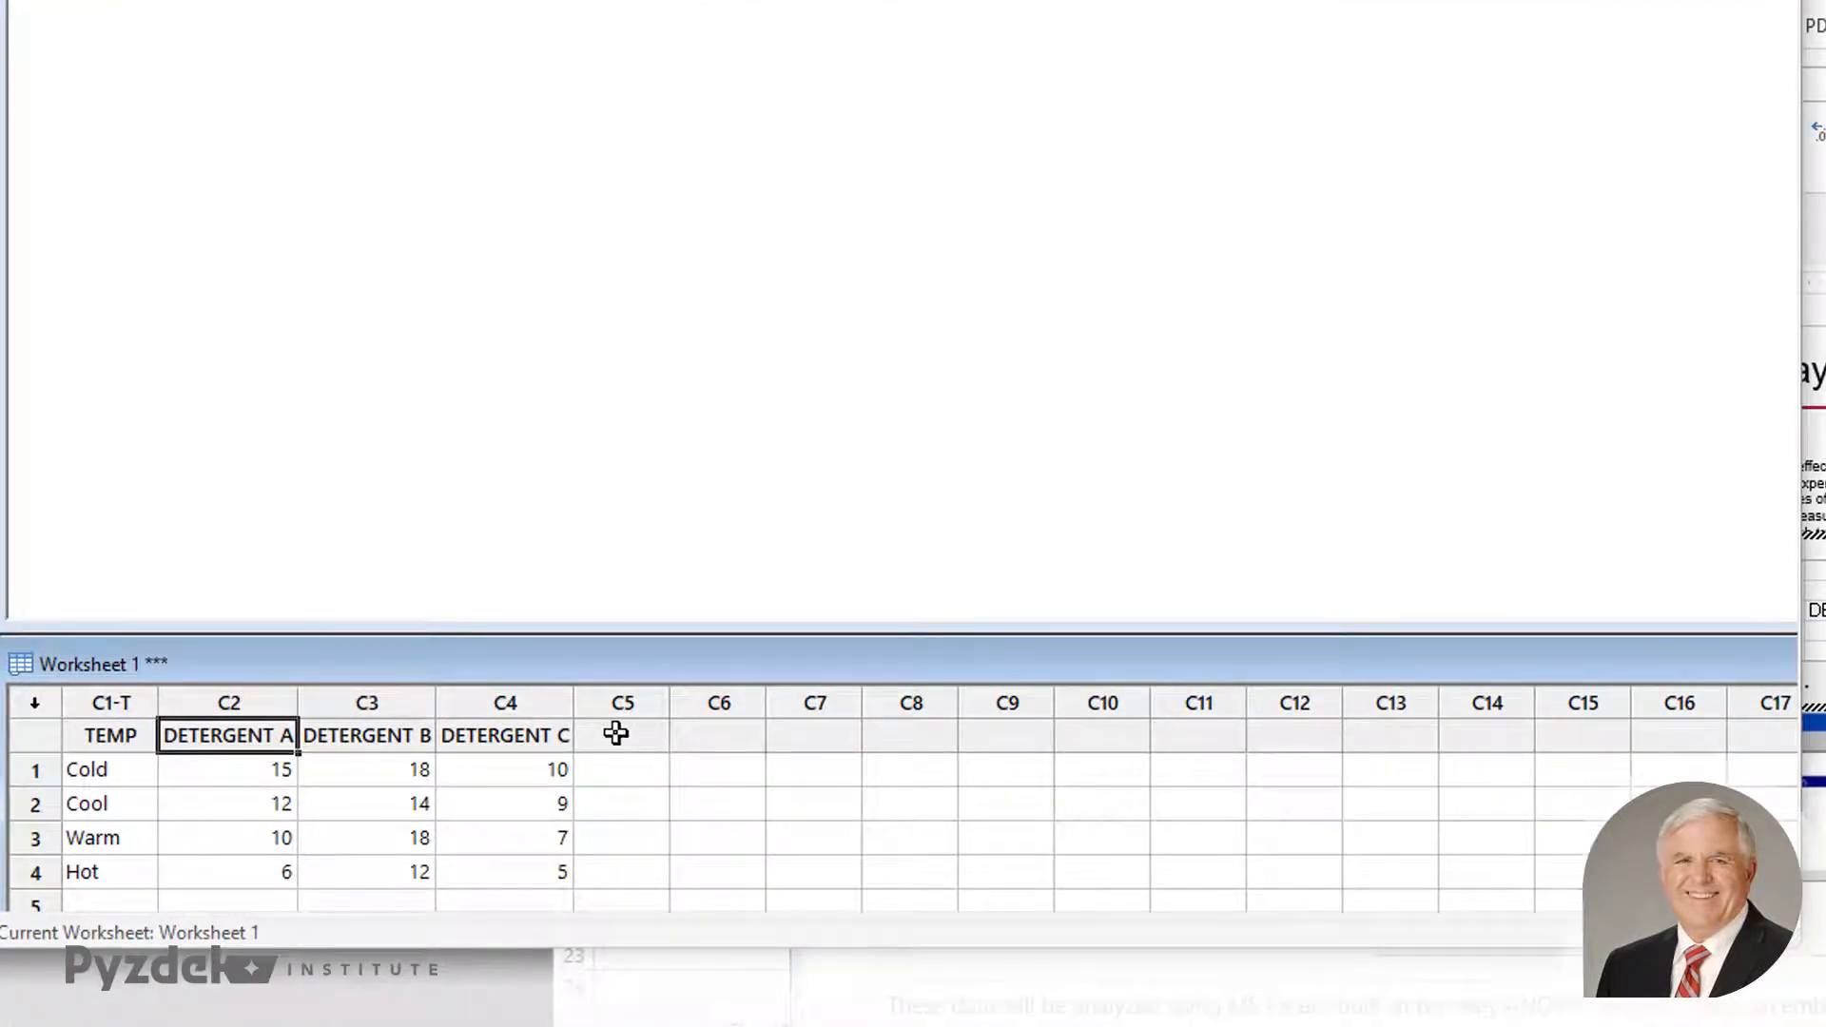
# - Name the empty worksheet column C5 TEMPERATURE
pyautogui.click(617, 733)
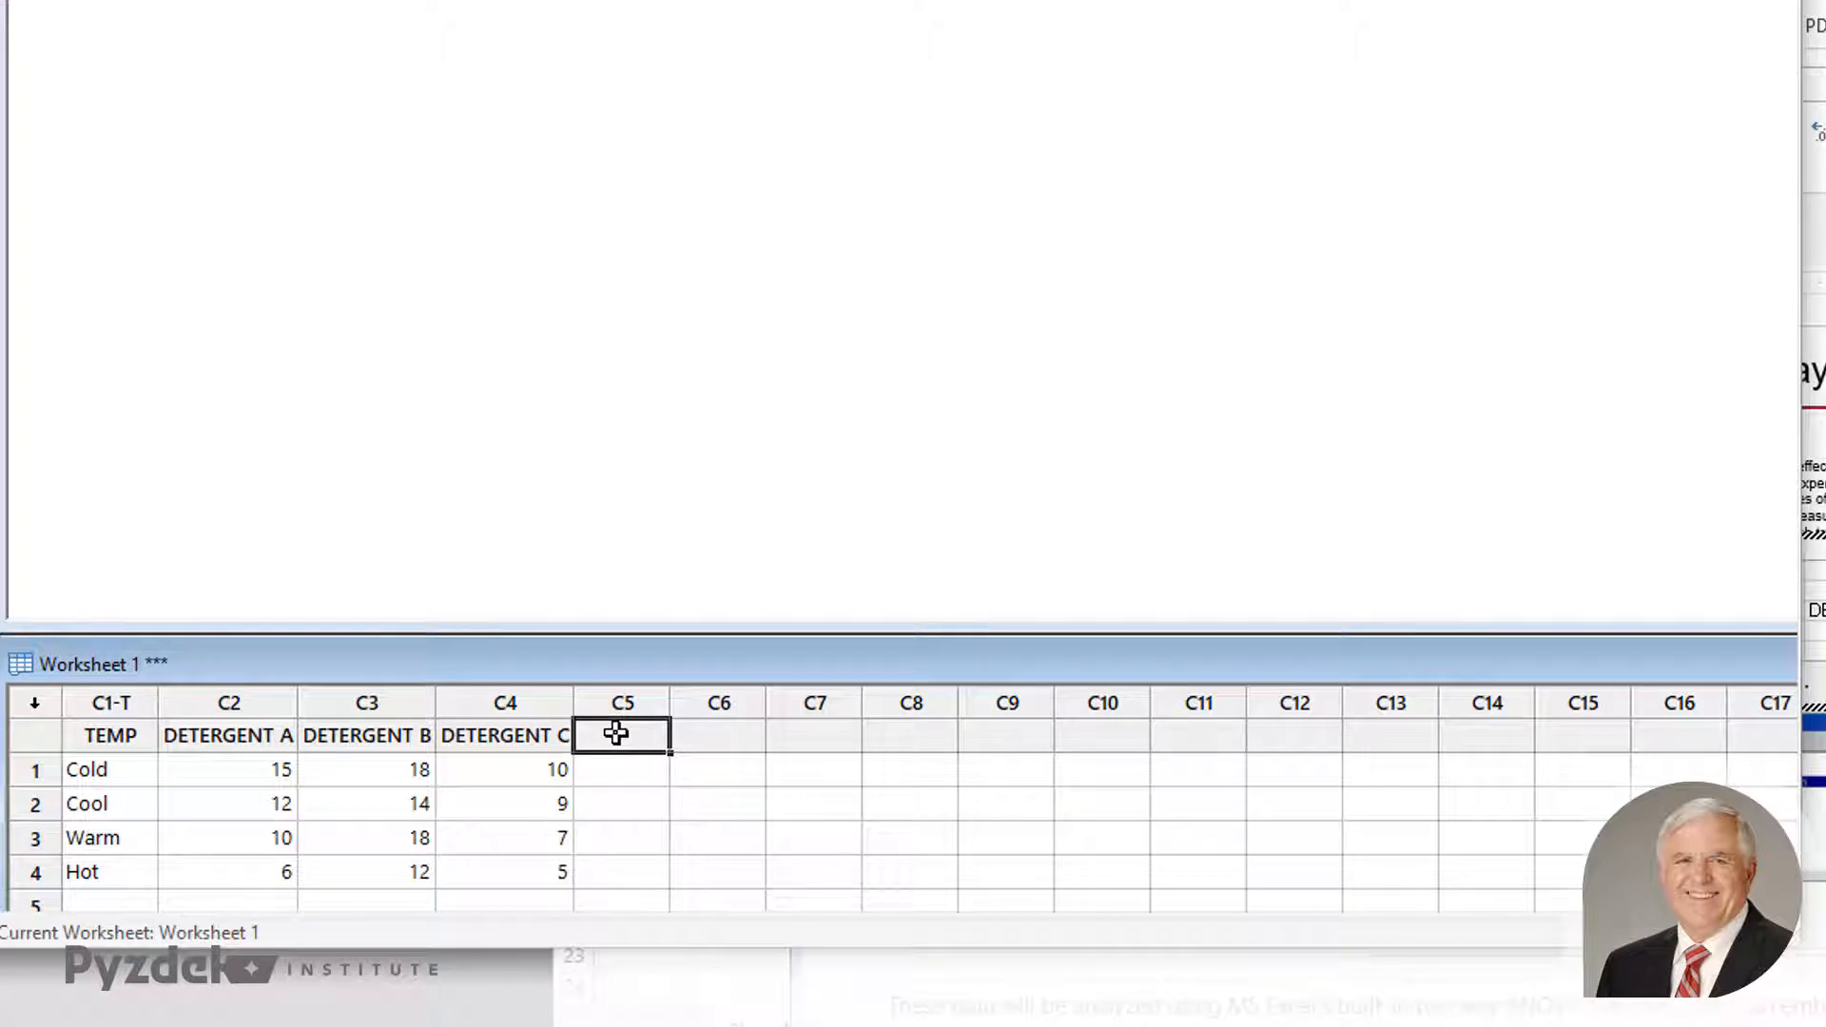
pyautogui.click(616, 733)
pyautogui.write('TEMPER')
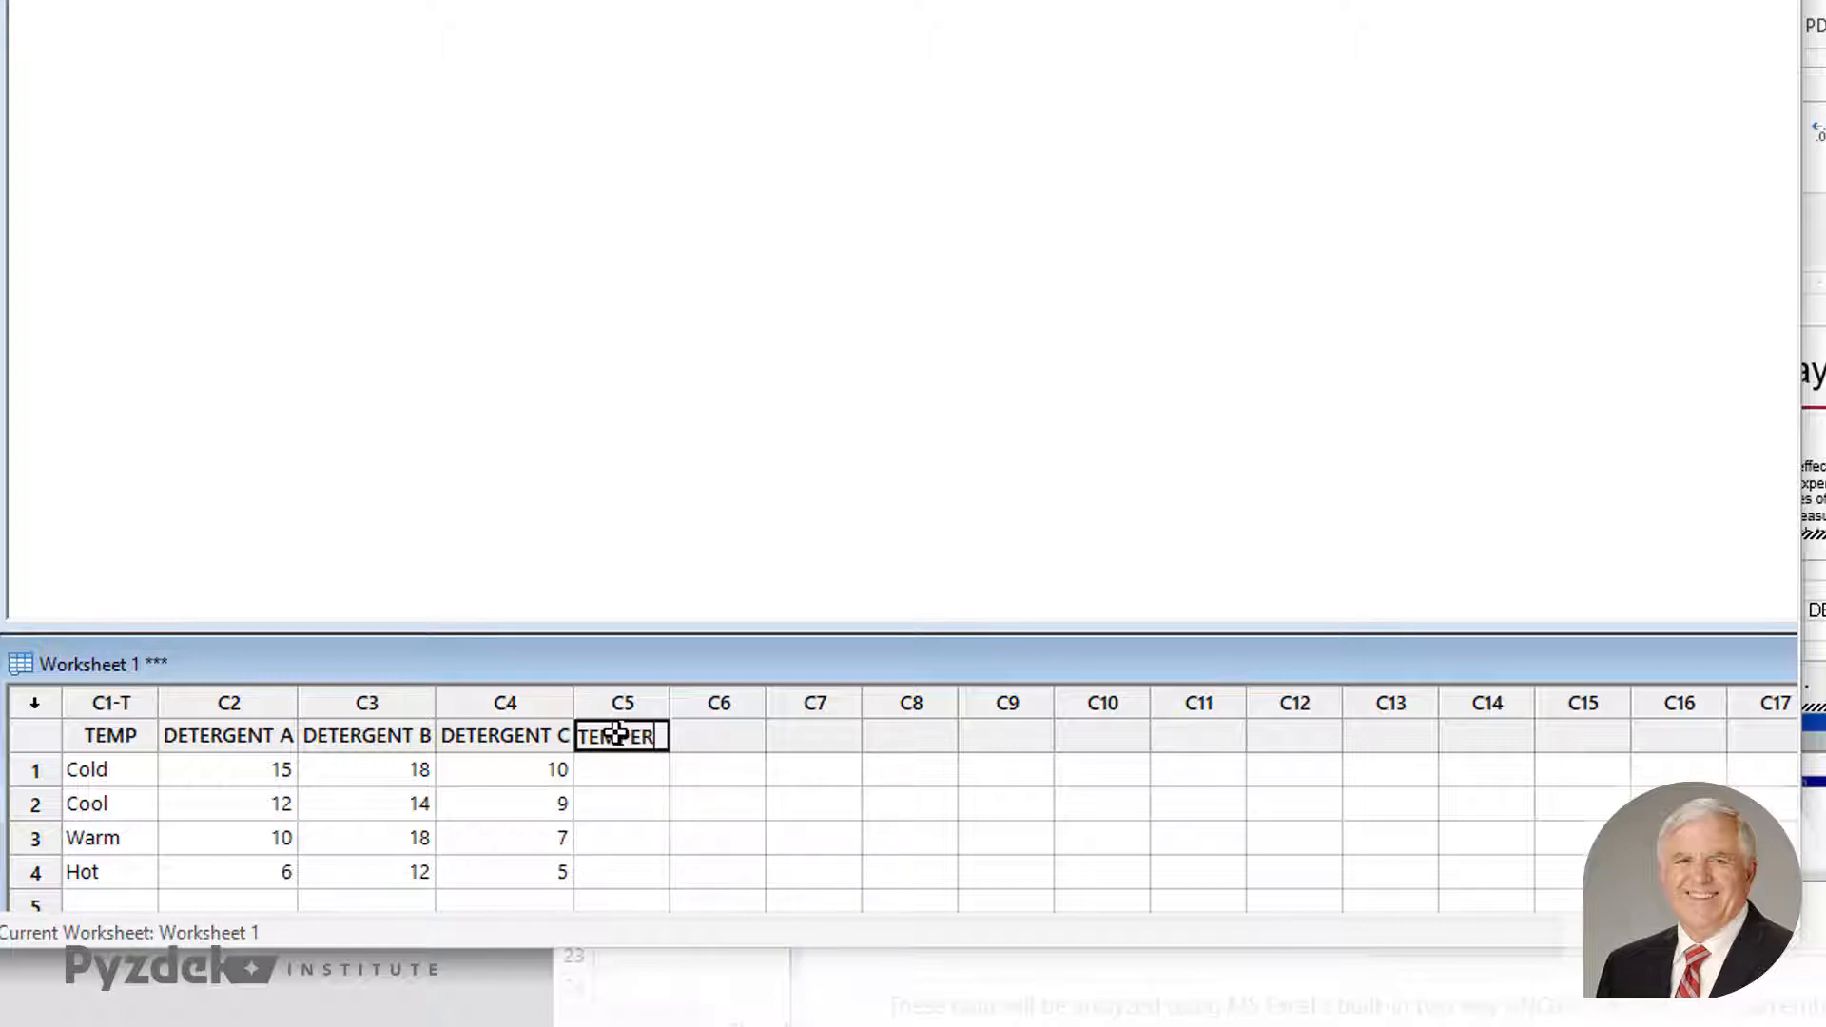
pyautogui.write('ATURE')
pyautogui.press('Tab')
# - Name worksheet column C6 DETERGENT and column C7 CLEANLINESS
pyautogui.write('DE')
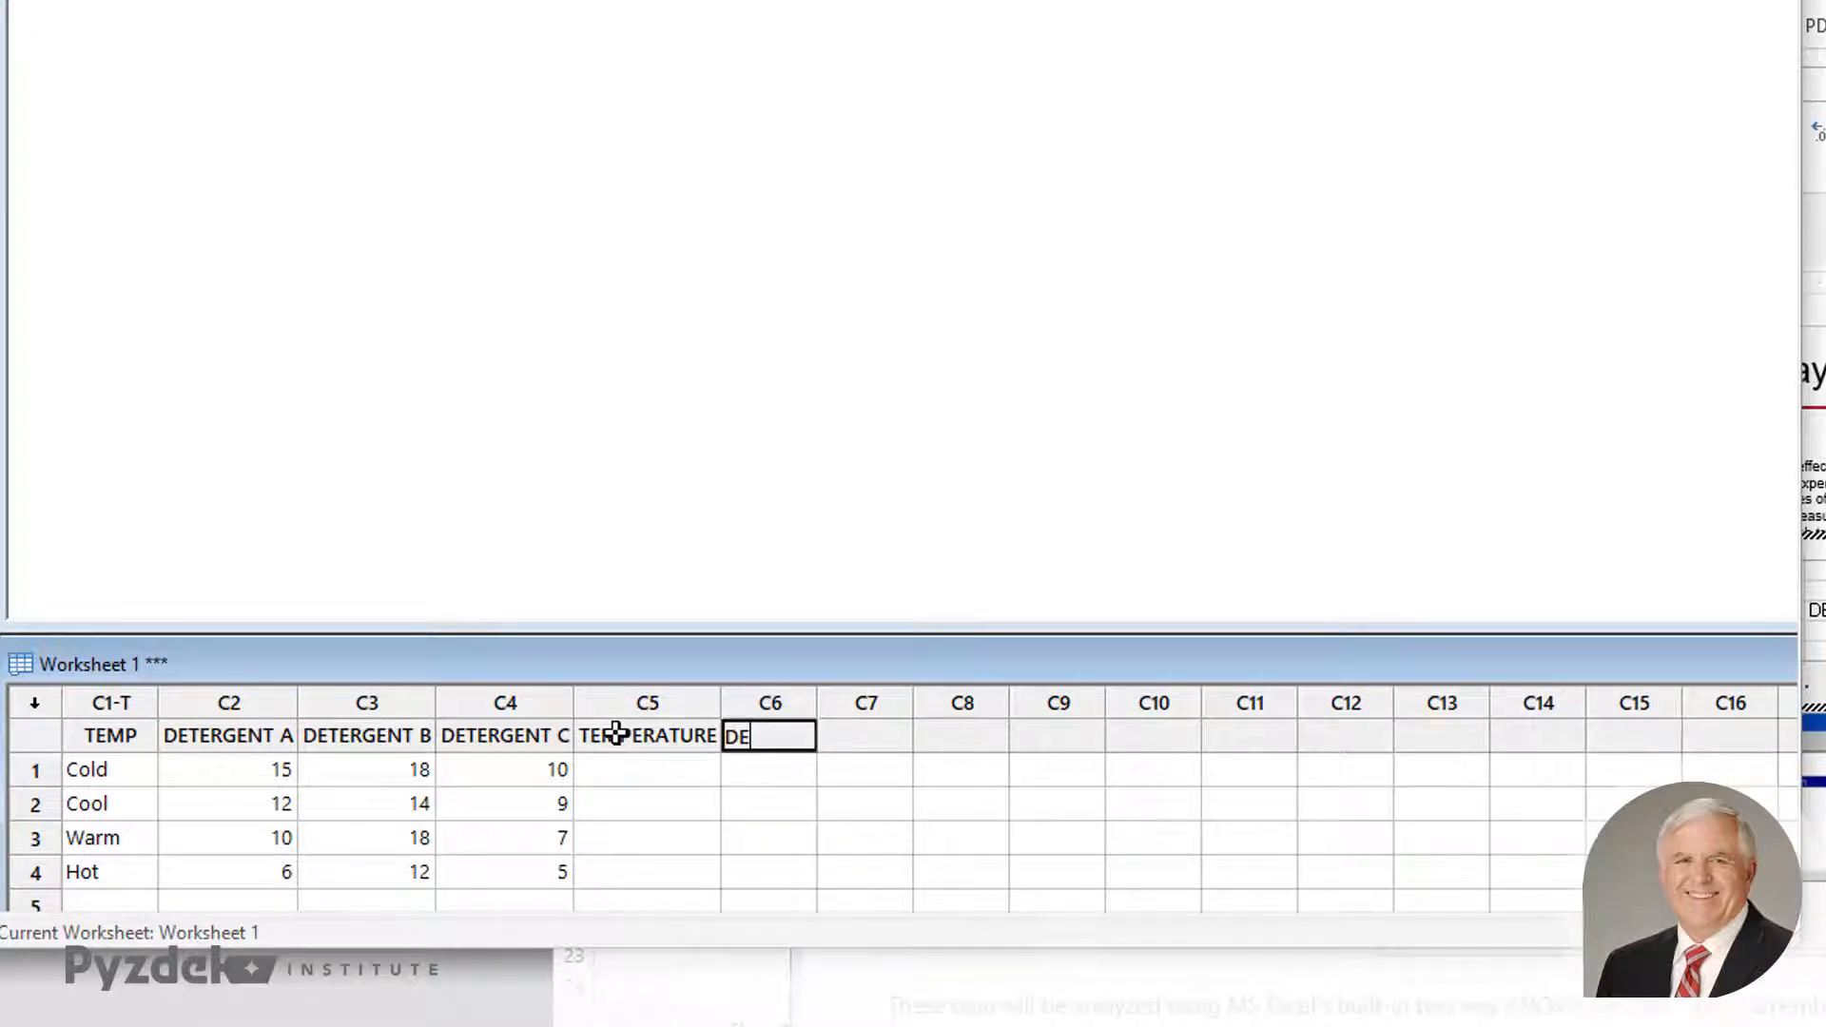
pyautogui.write('TERGENT')
pyautogui.press('Tab')
pyautogui.write('LEAN')
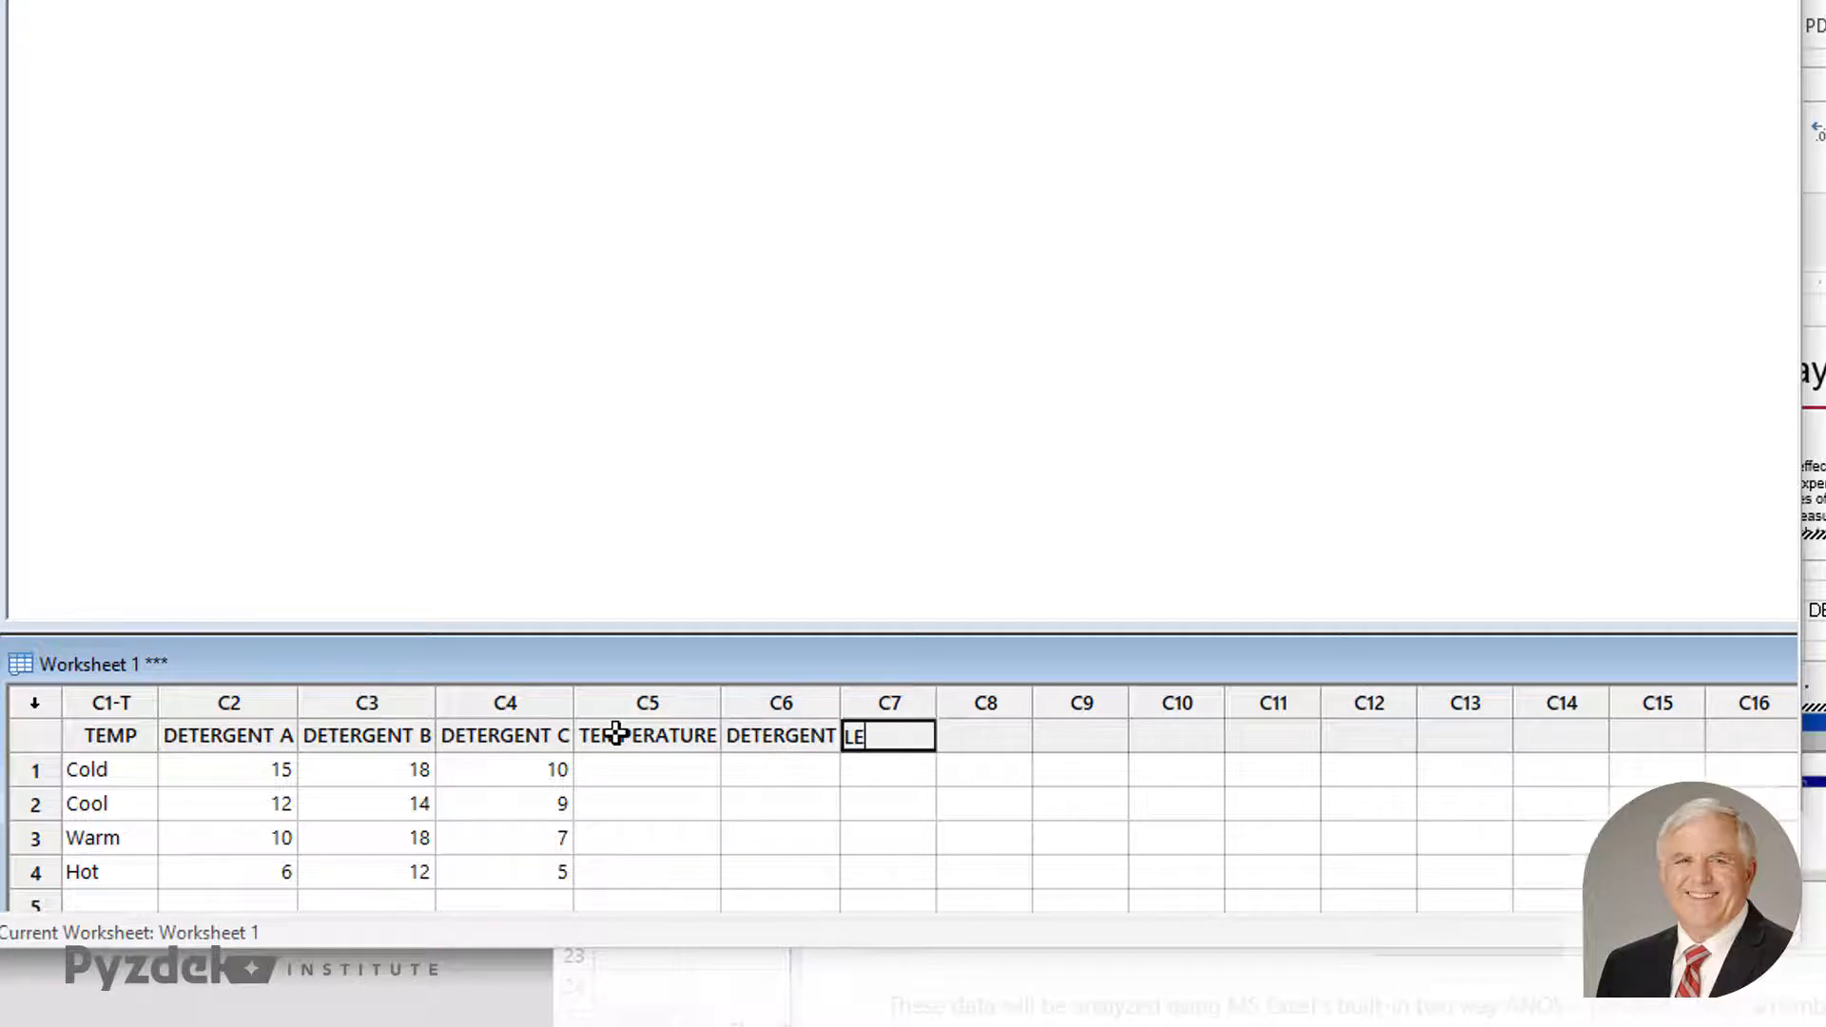
pyautogui.press('BackSpace')
pyautogui.press('BackSpace')
pyautogui.press('BackSpace')
pyautogui.press('BackSpace')
pyautogui.write('CLEANLINESS')
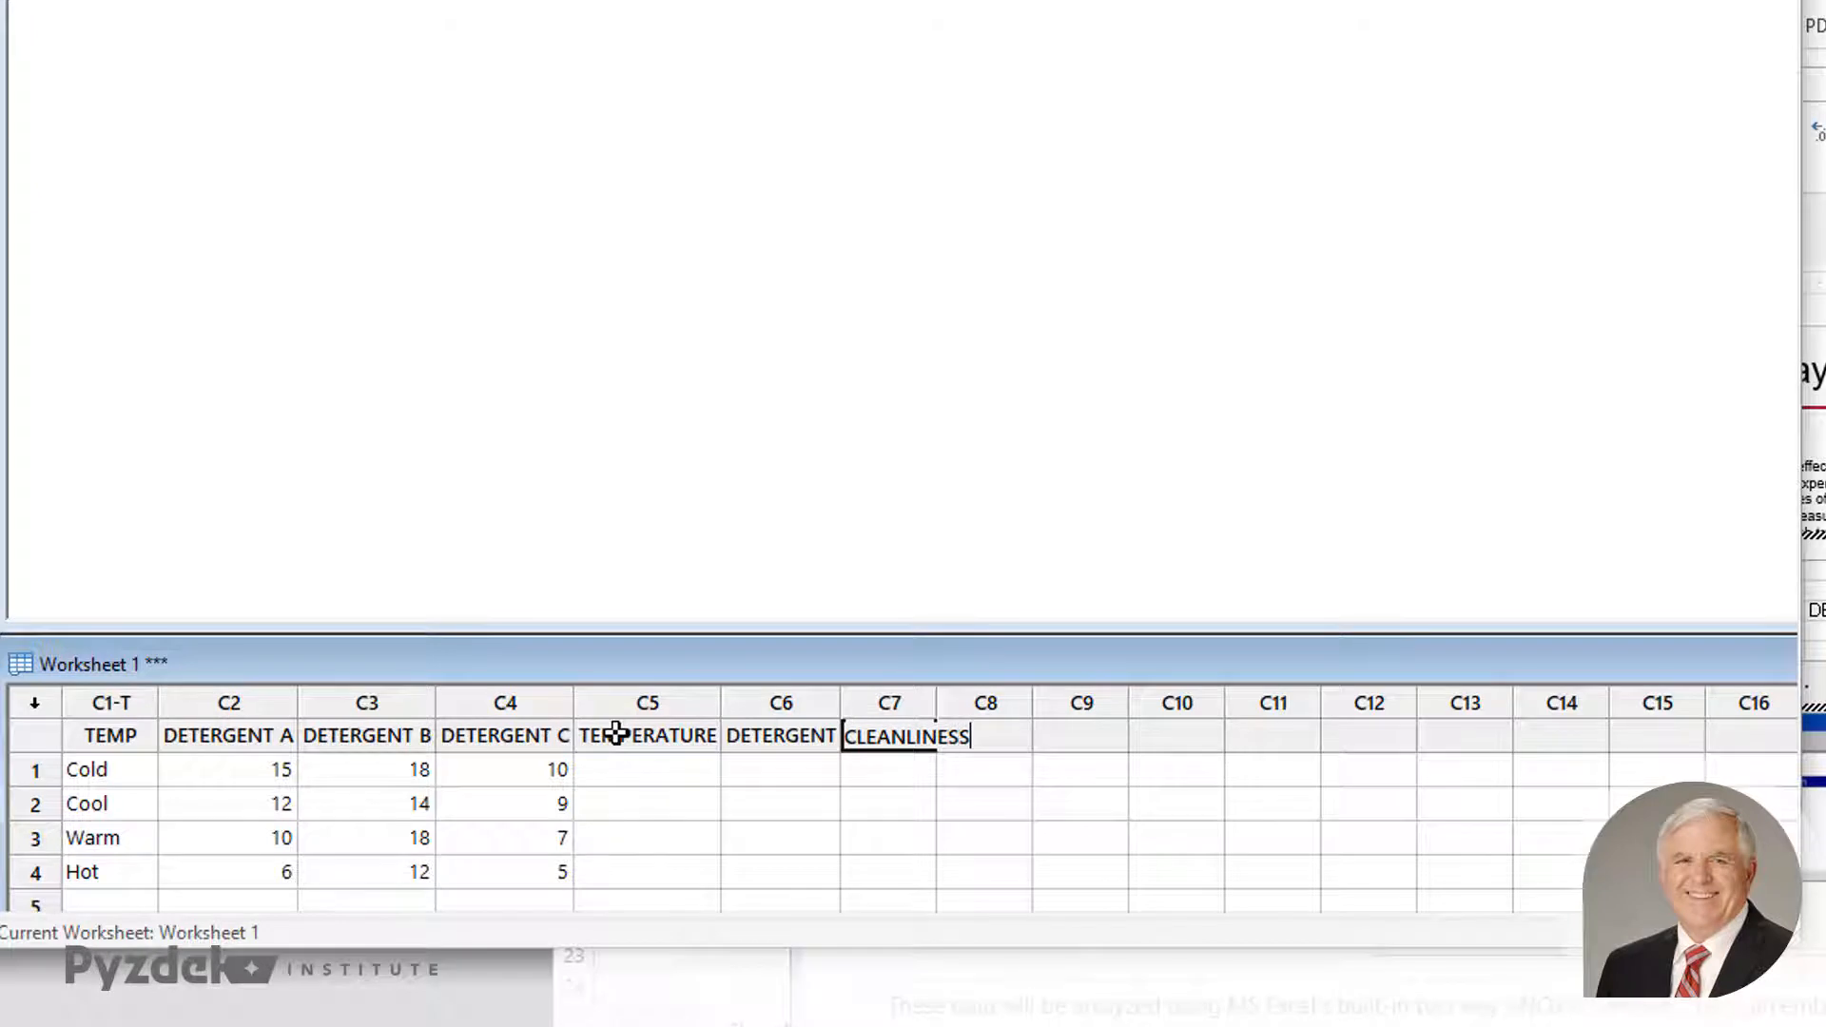
pyautogui.press('Return')
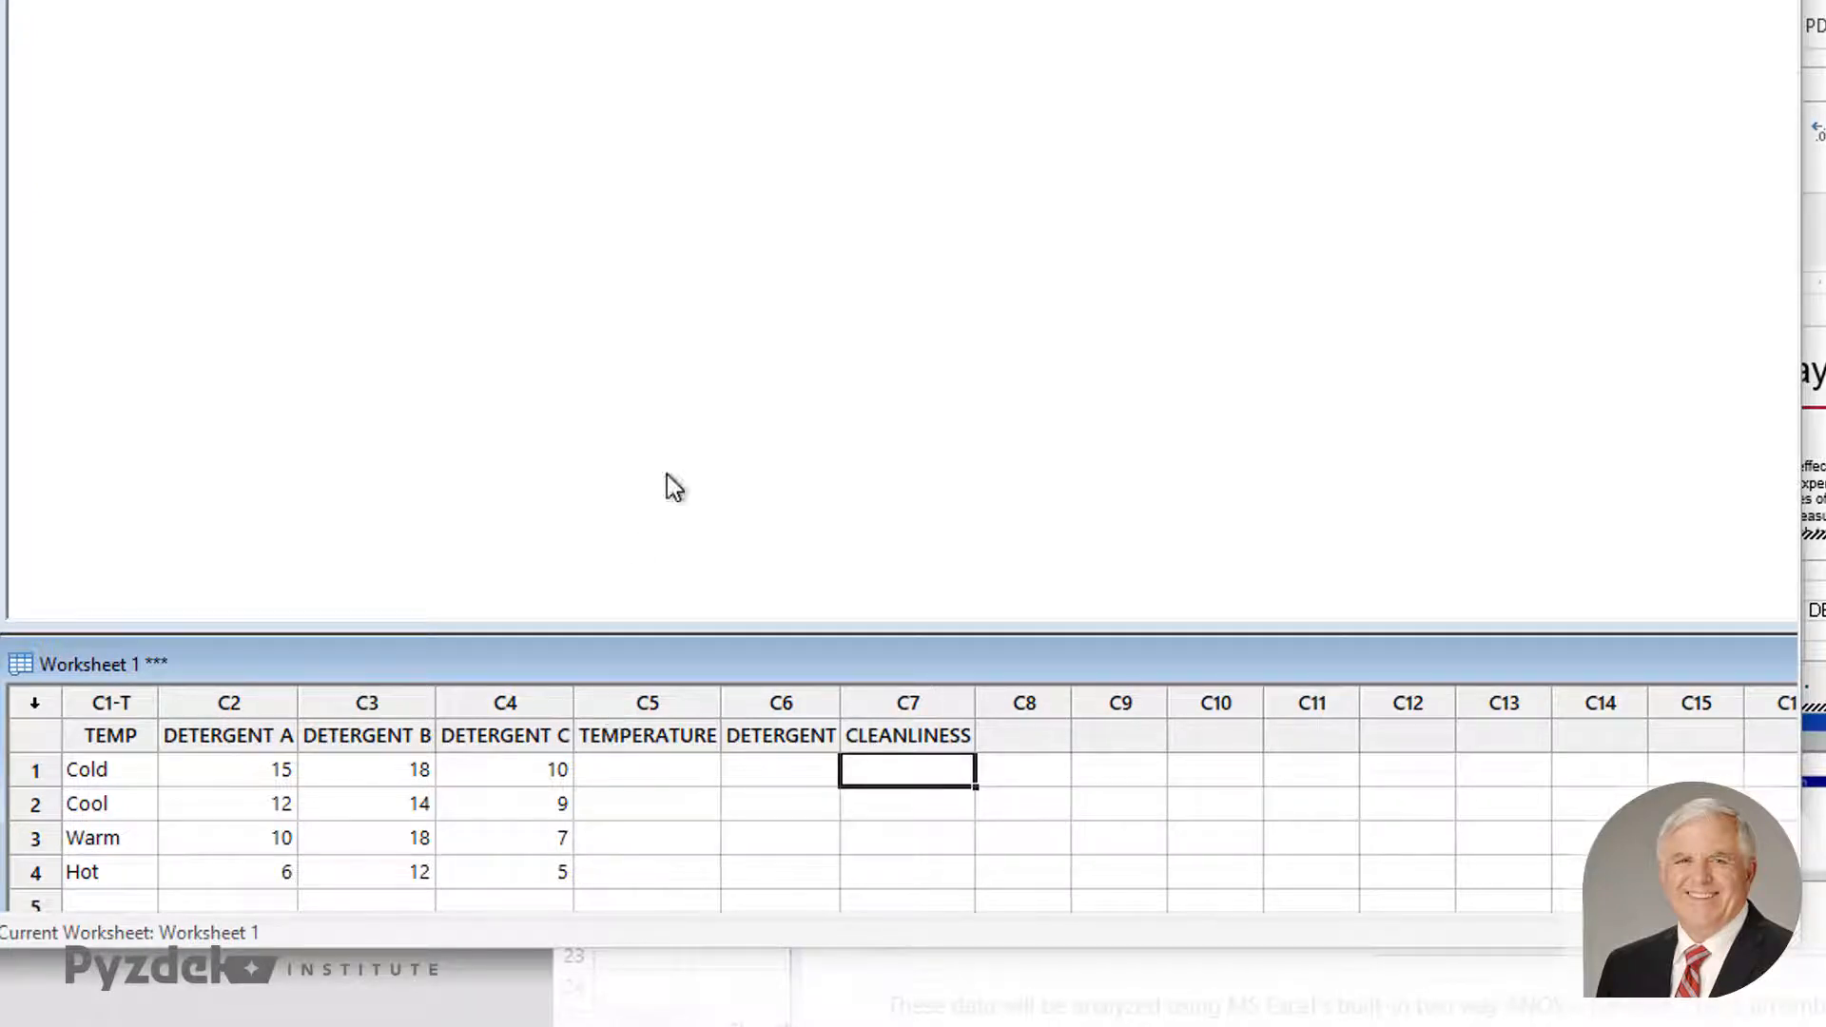
# - Start stacking columns and choose DETERGENT A, DETERGENT B and DETERGENT C as the columns to stack
pyautogui.click(613, 775)
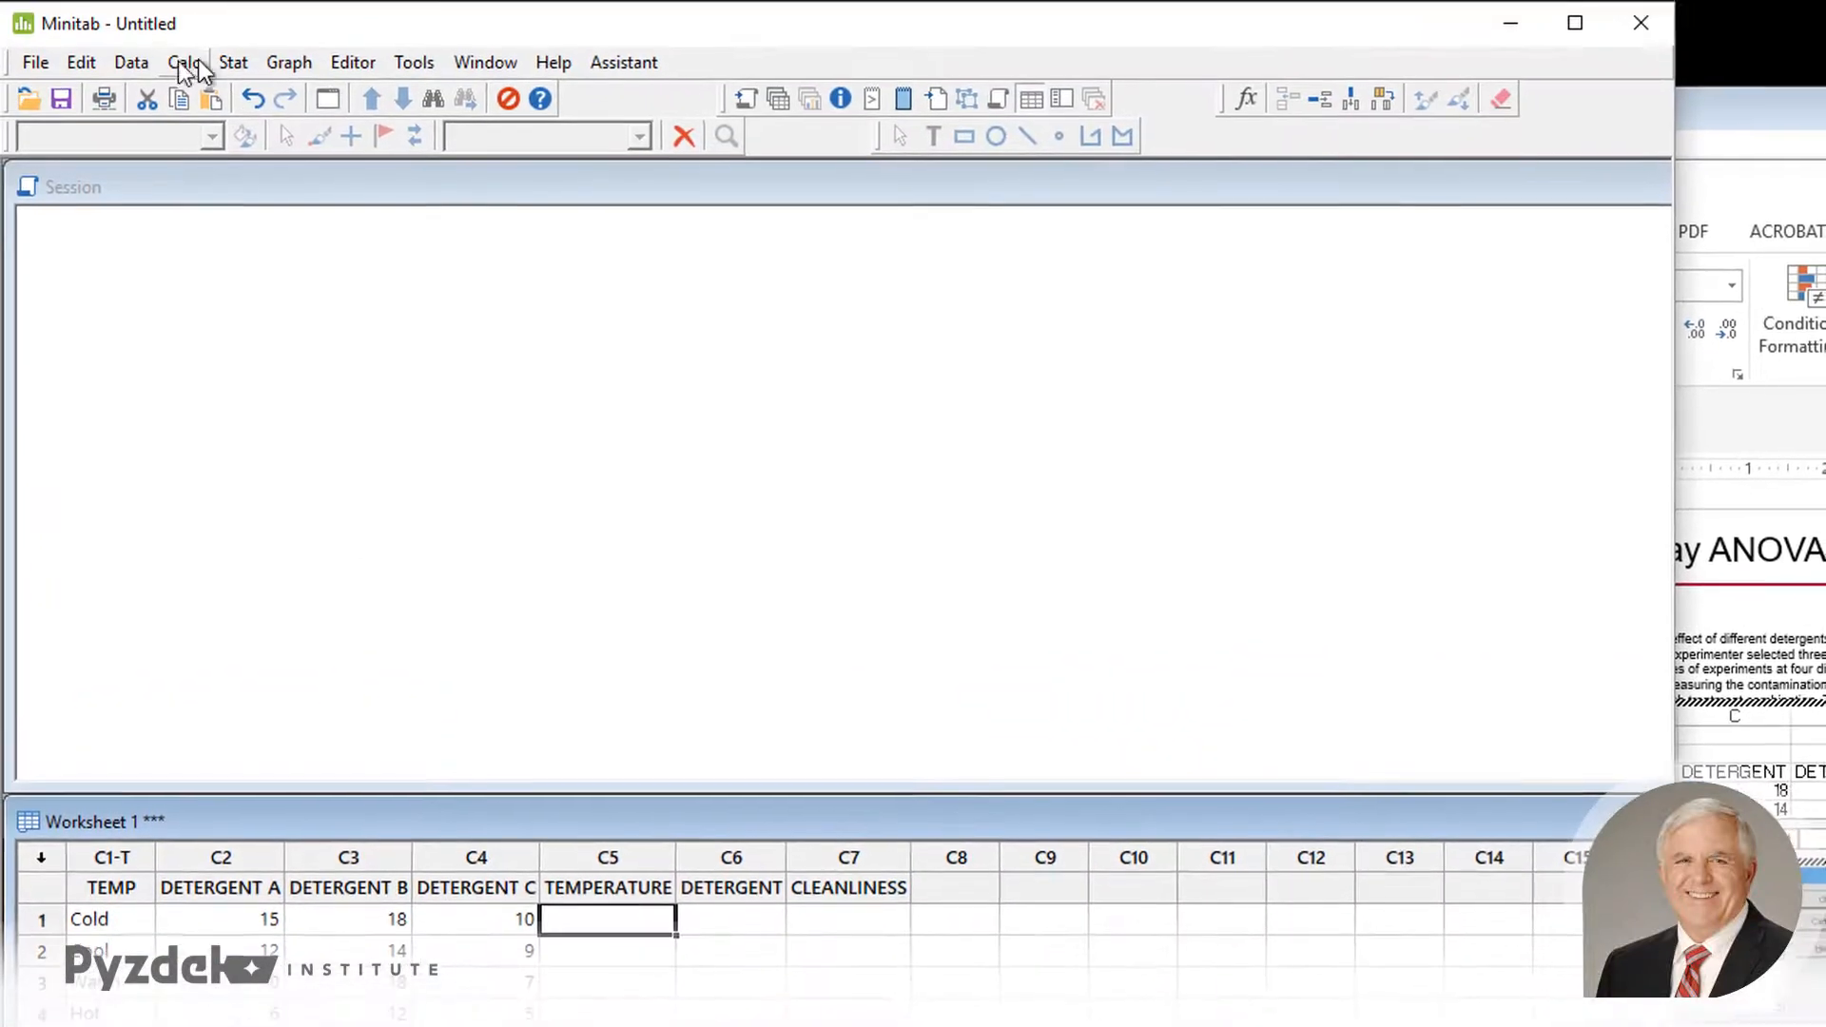
pyautogui.click(133, 63)
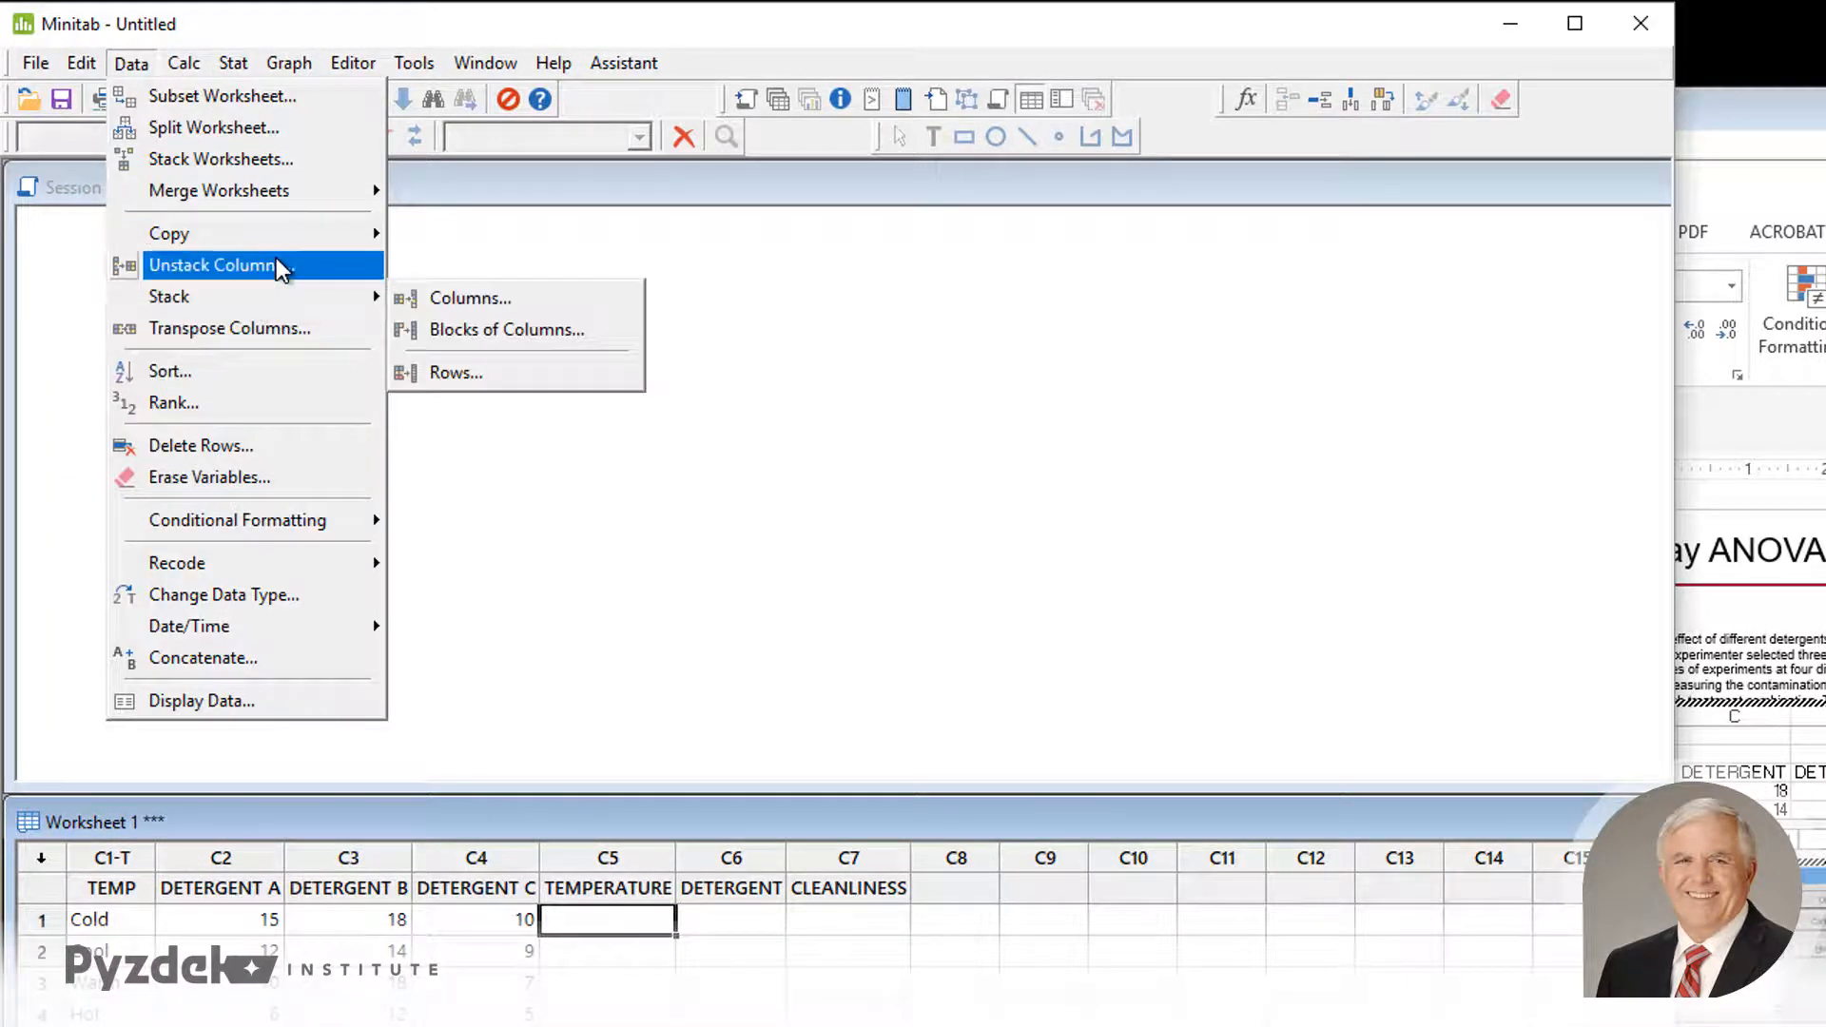
pyautogui.moveTo(275, 303)
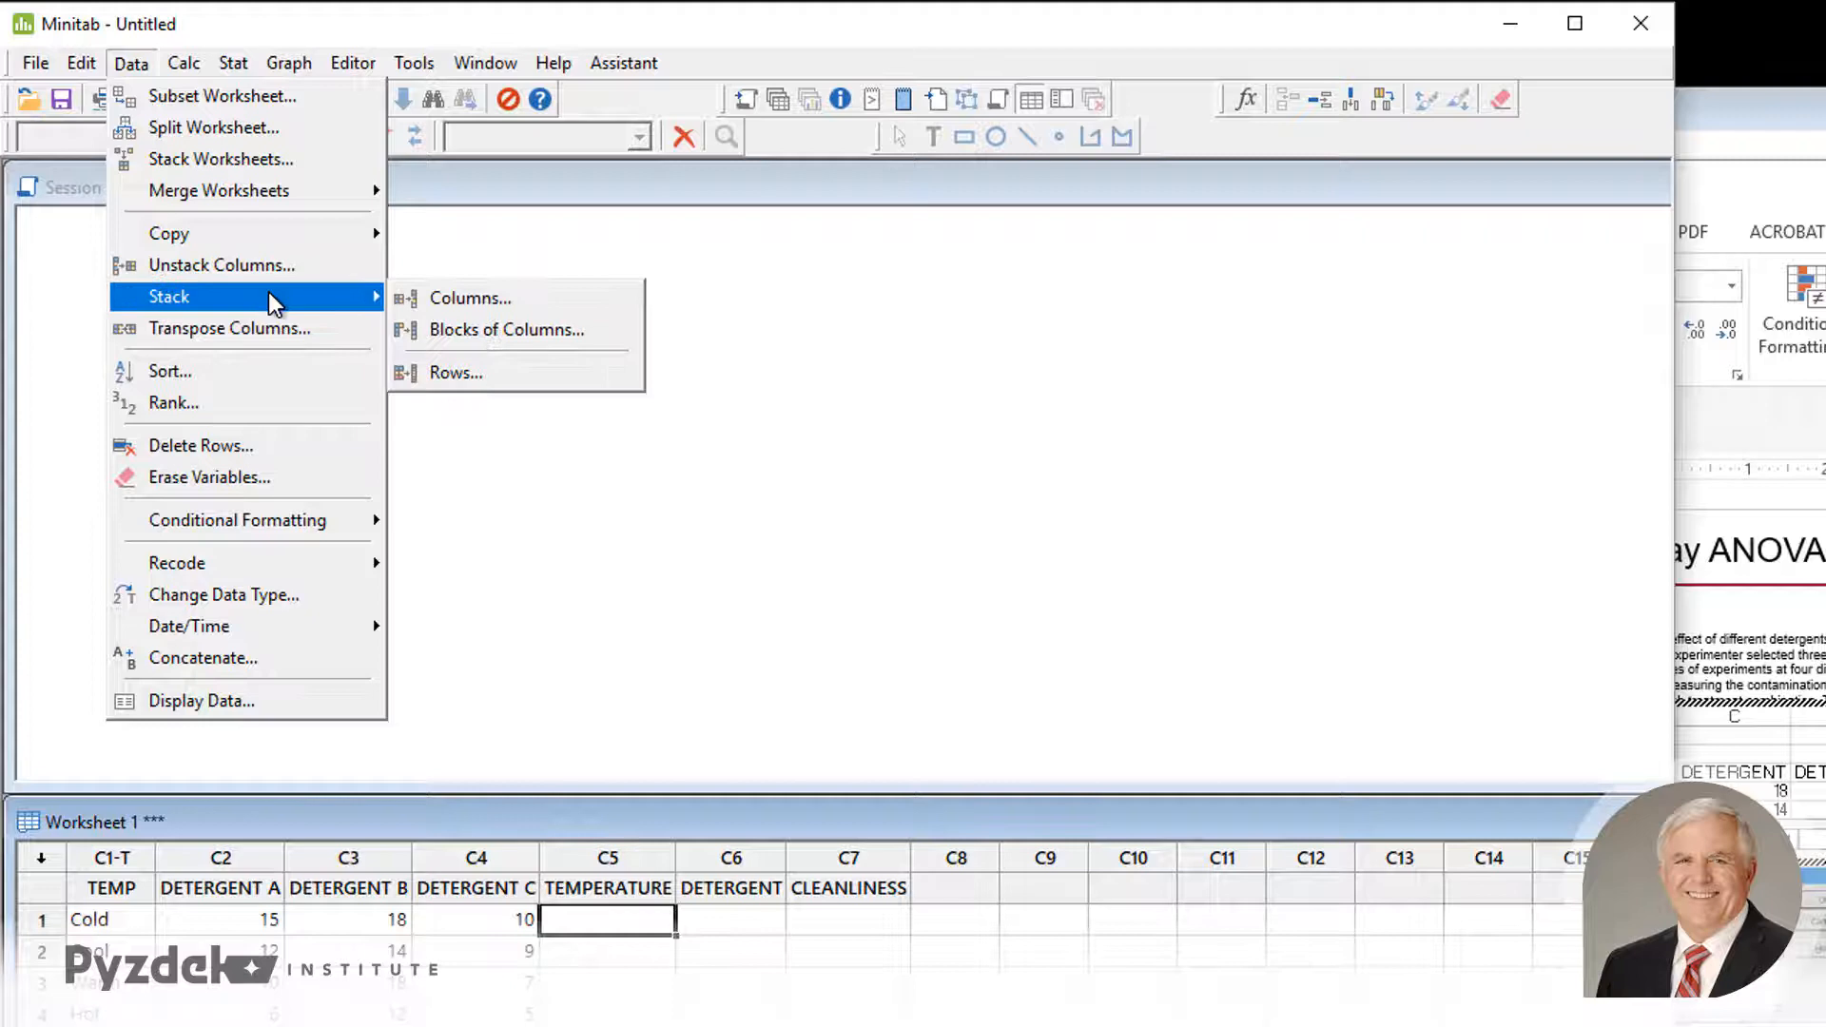
pyautogui.click(493, 298)
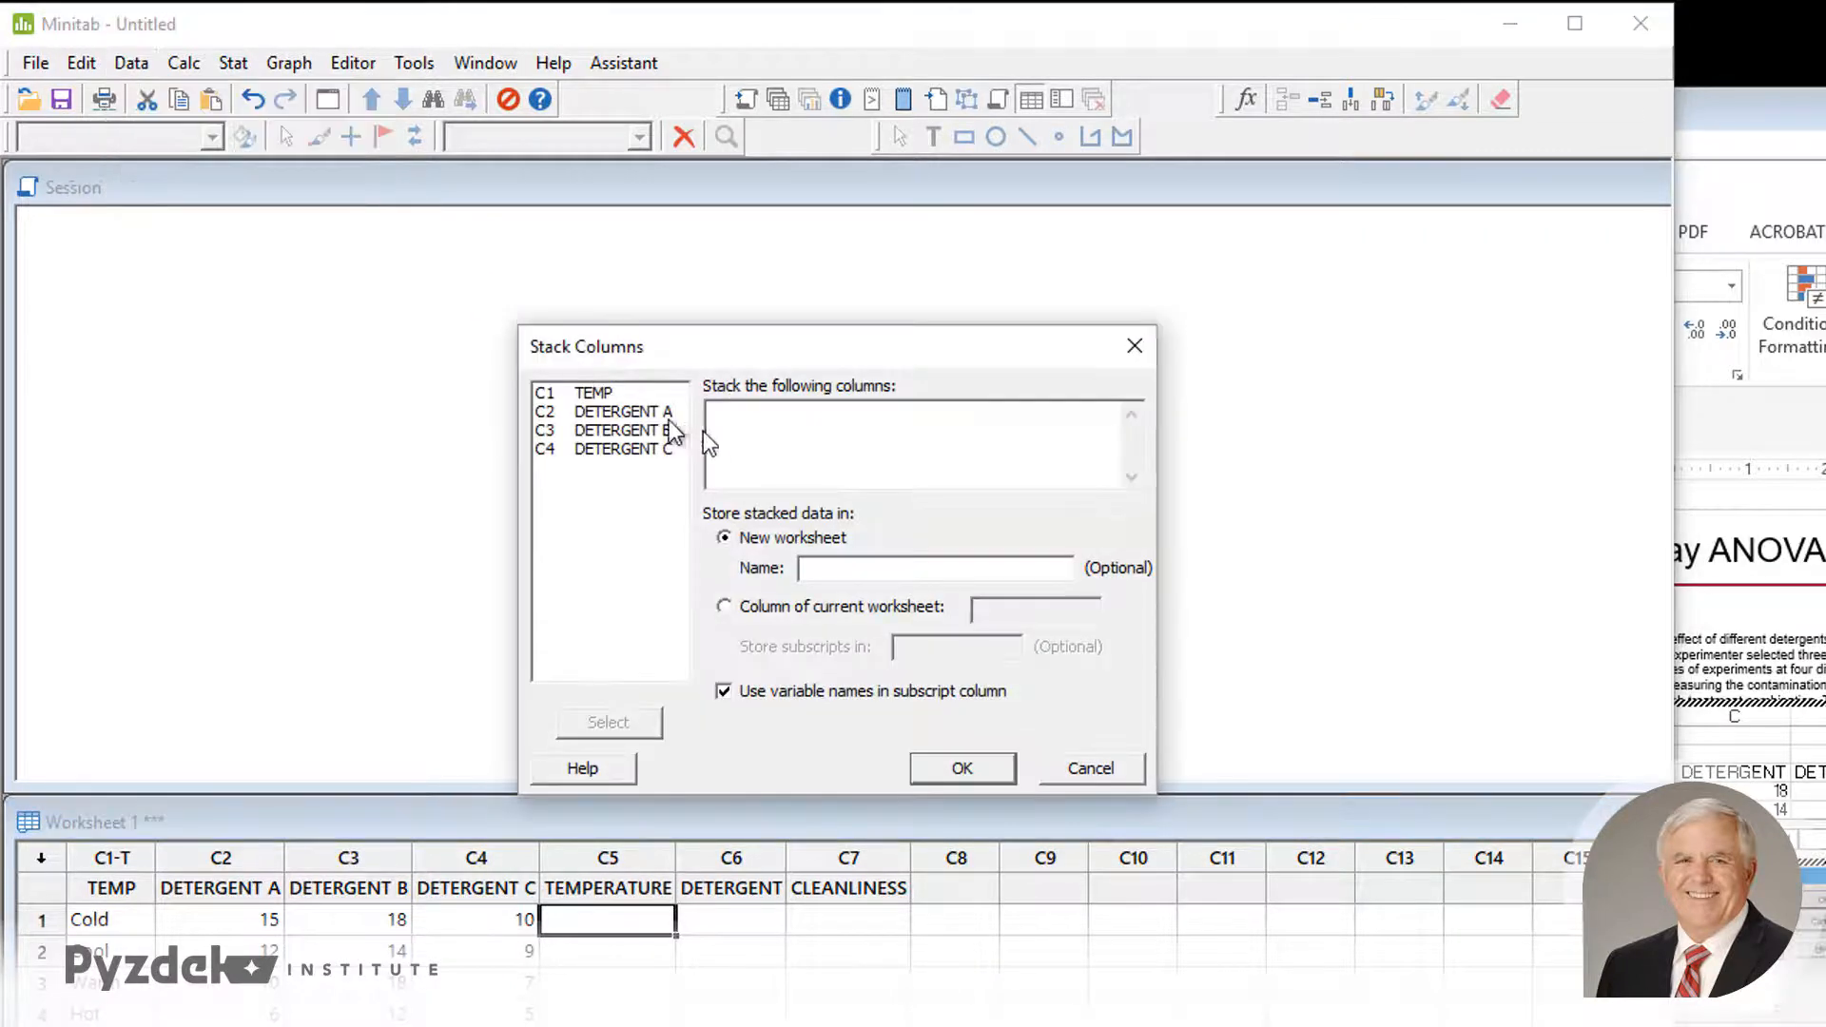
pyautogui.click(616, 411)
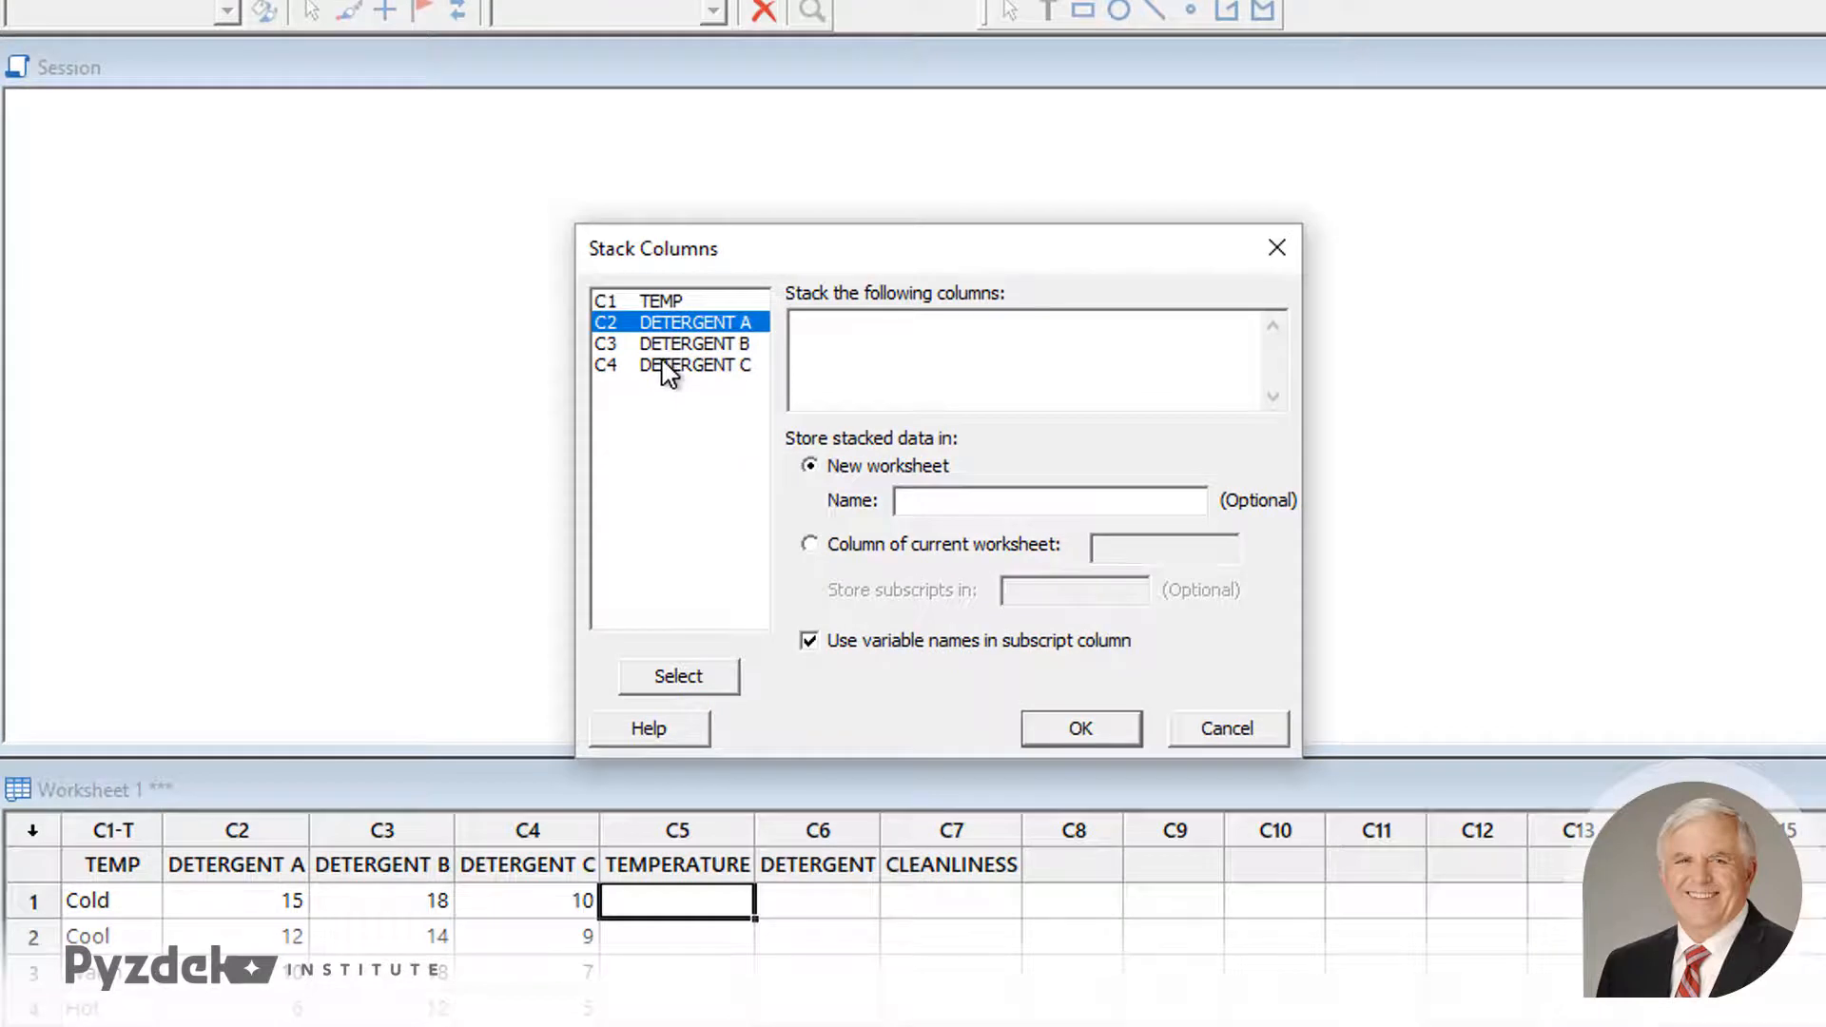
pyautogui.keyDown('shift'); pyautogui.click(666, 344); pyautogui.keyUp('shift')
pyautogui.keyDown('shift'); pyautogui.click(669, 366); pyautogui.keyUp('shift')
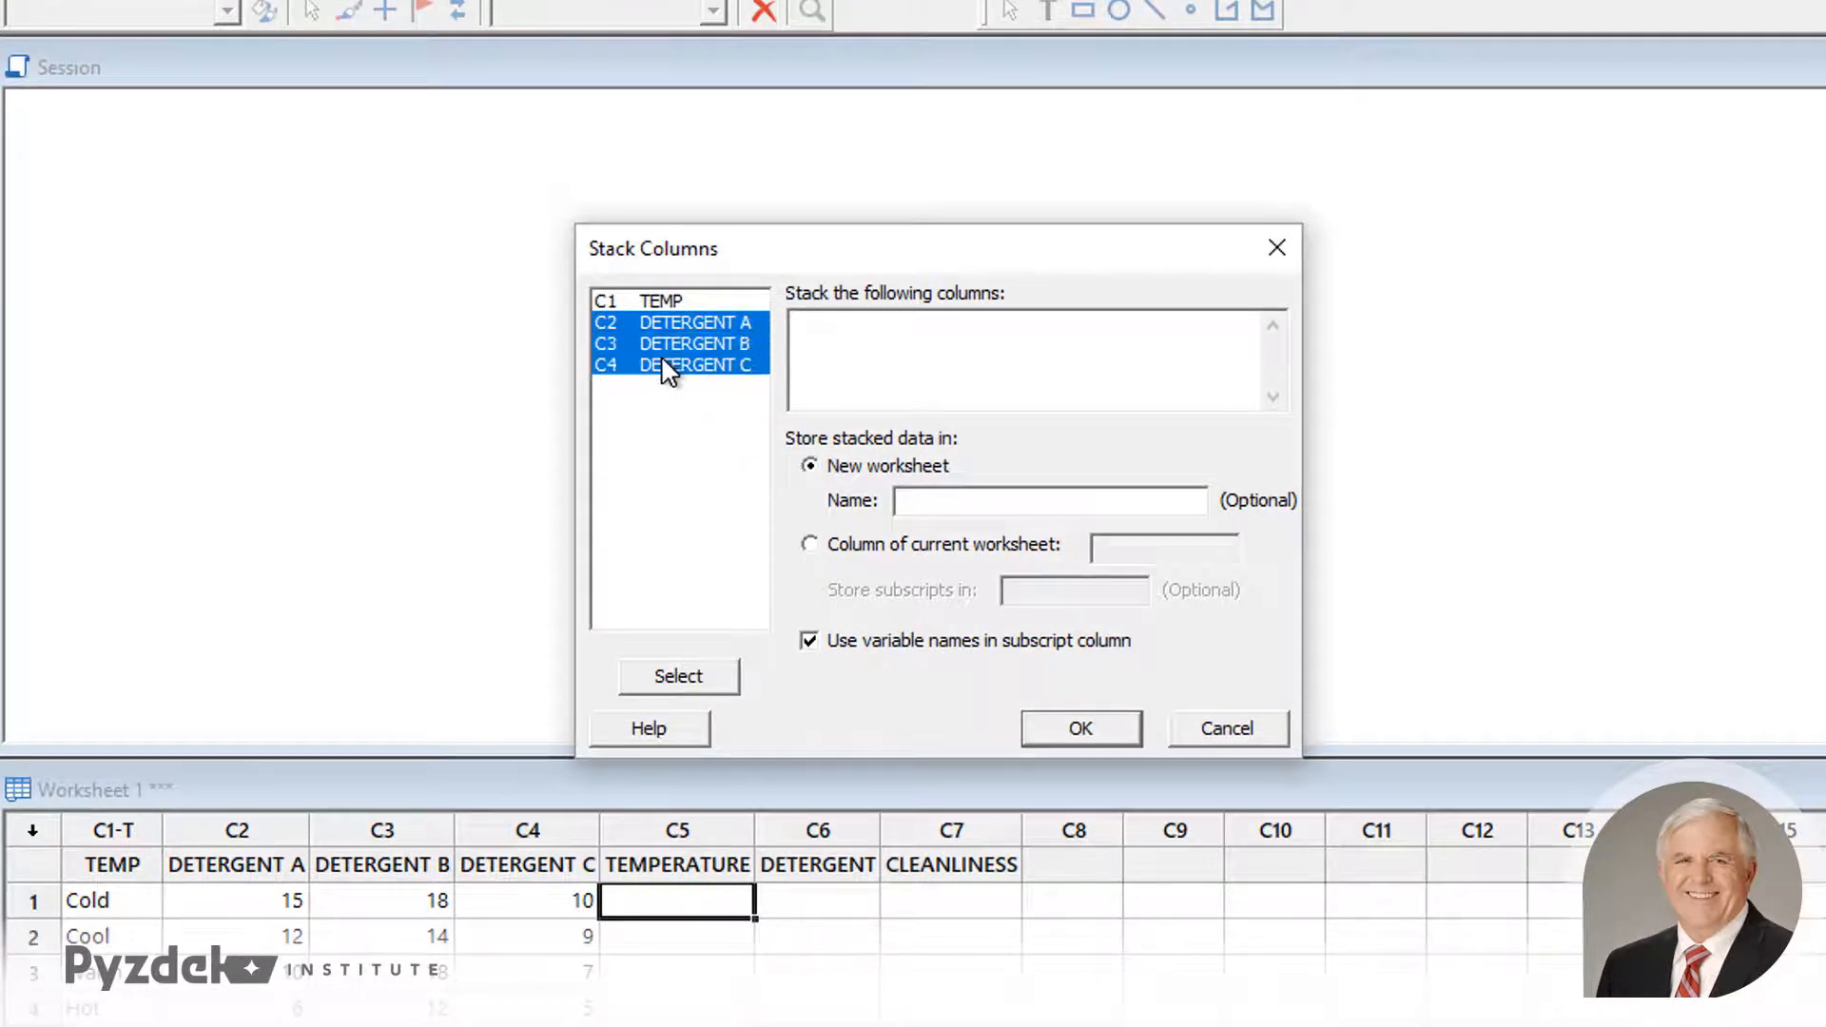
pyautogui.click(679, 677)
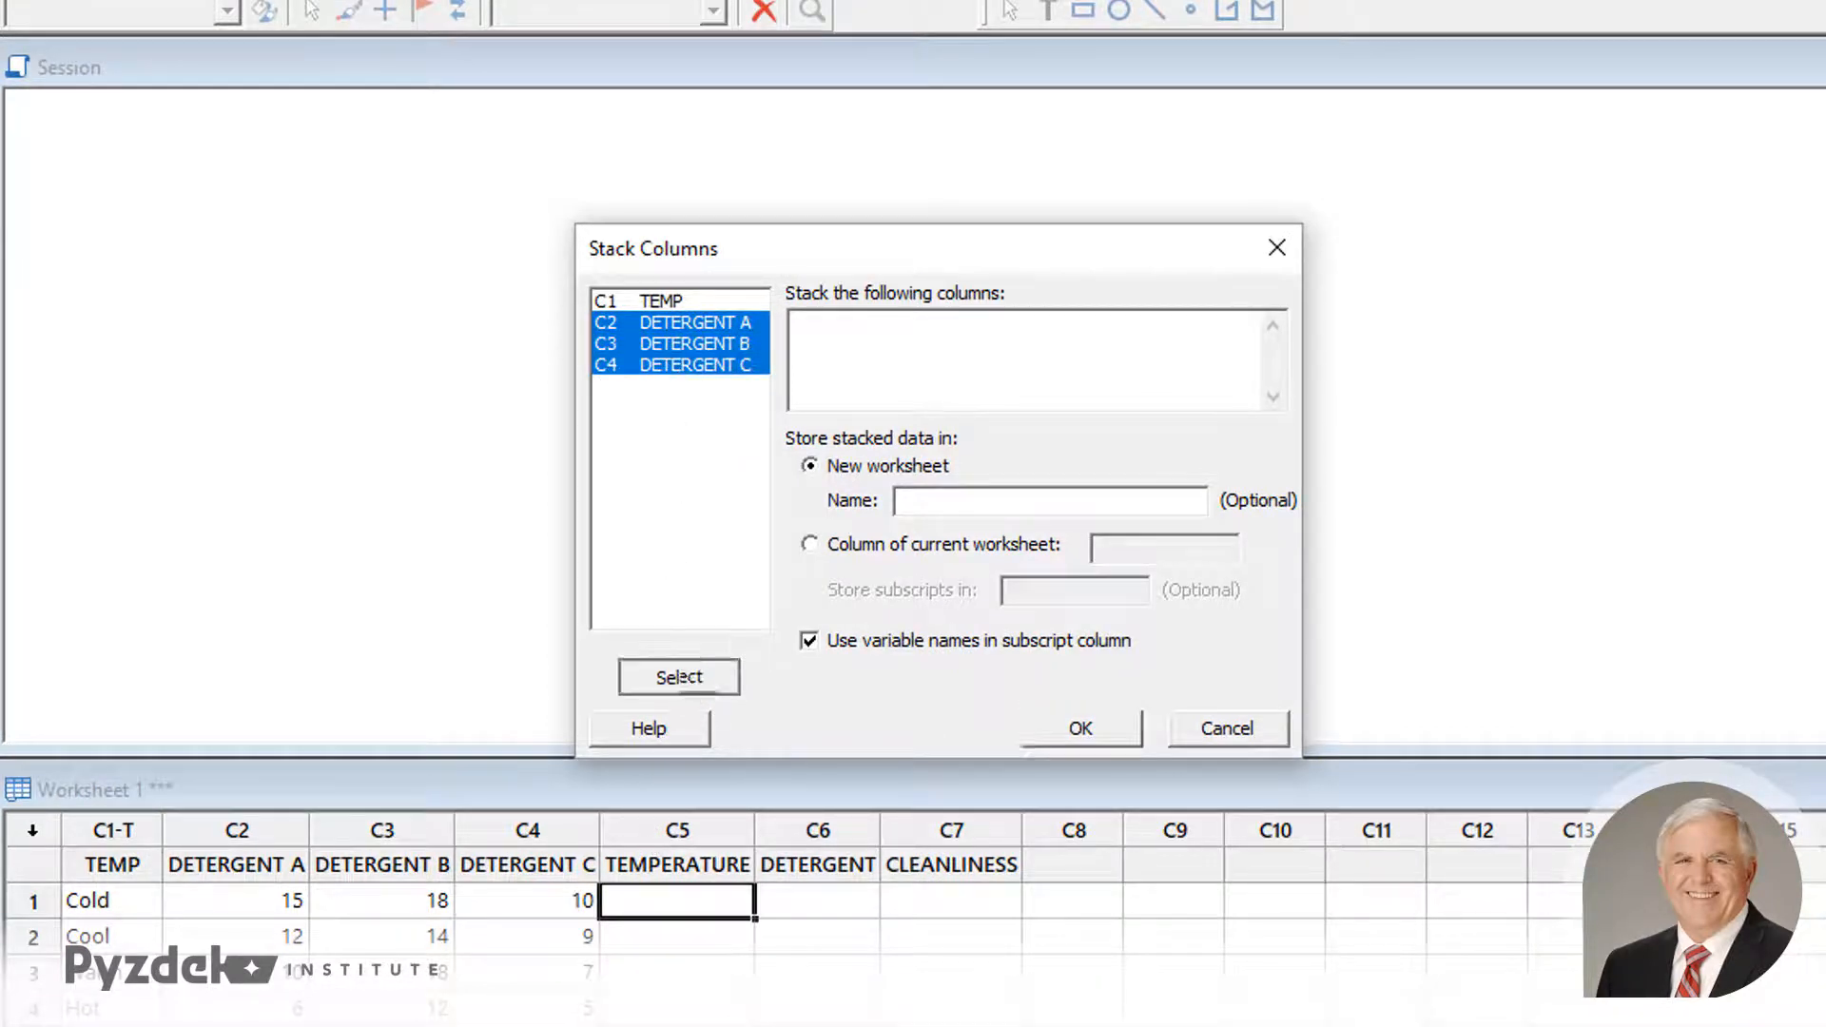
# - Store the stacked data in the current worksheet's CLEANLINESS column with subscripts in DETERGENT, and run the stacking
pyautogui.click(811, 547)
pyautogui.click(1162, 545)
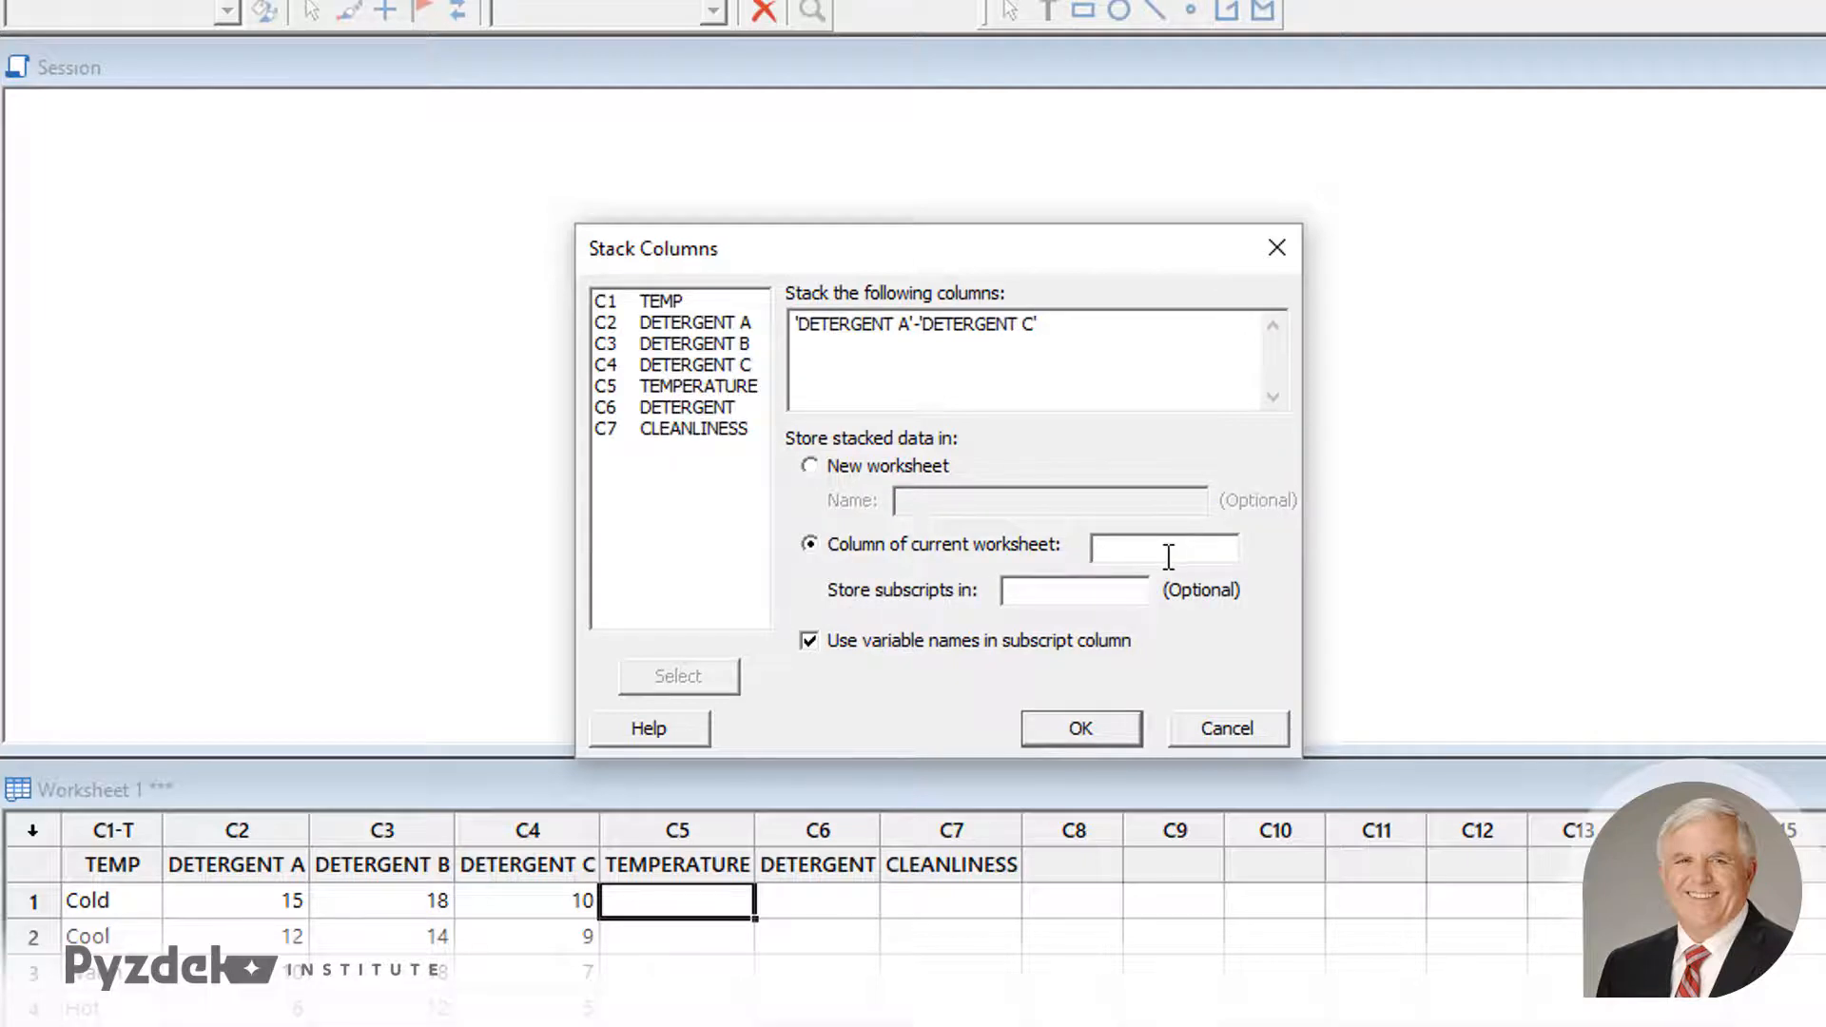
pyautogui.click(675, 428)
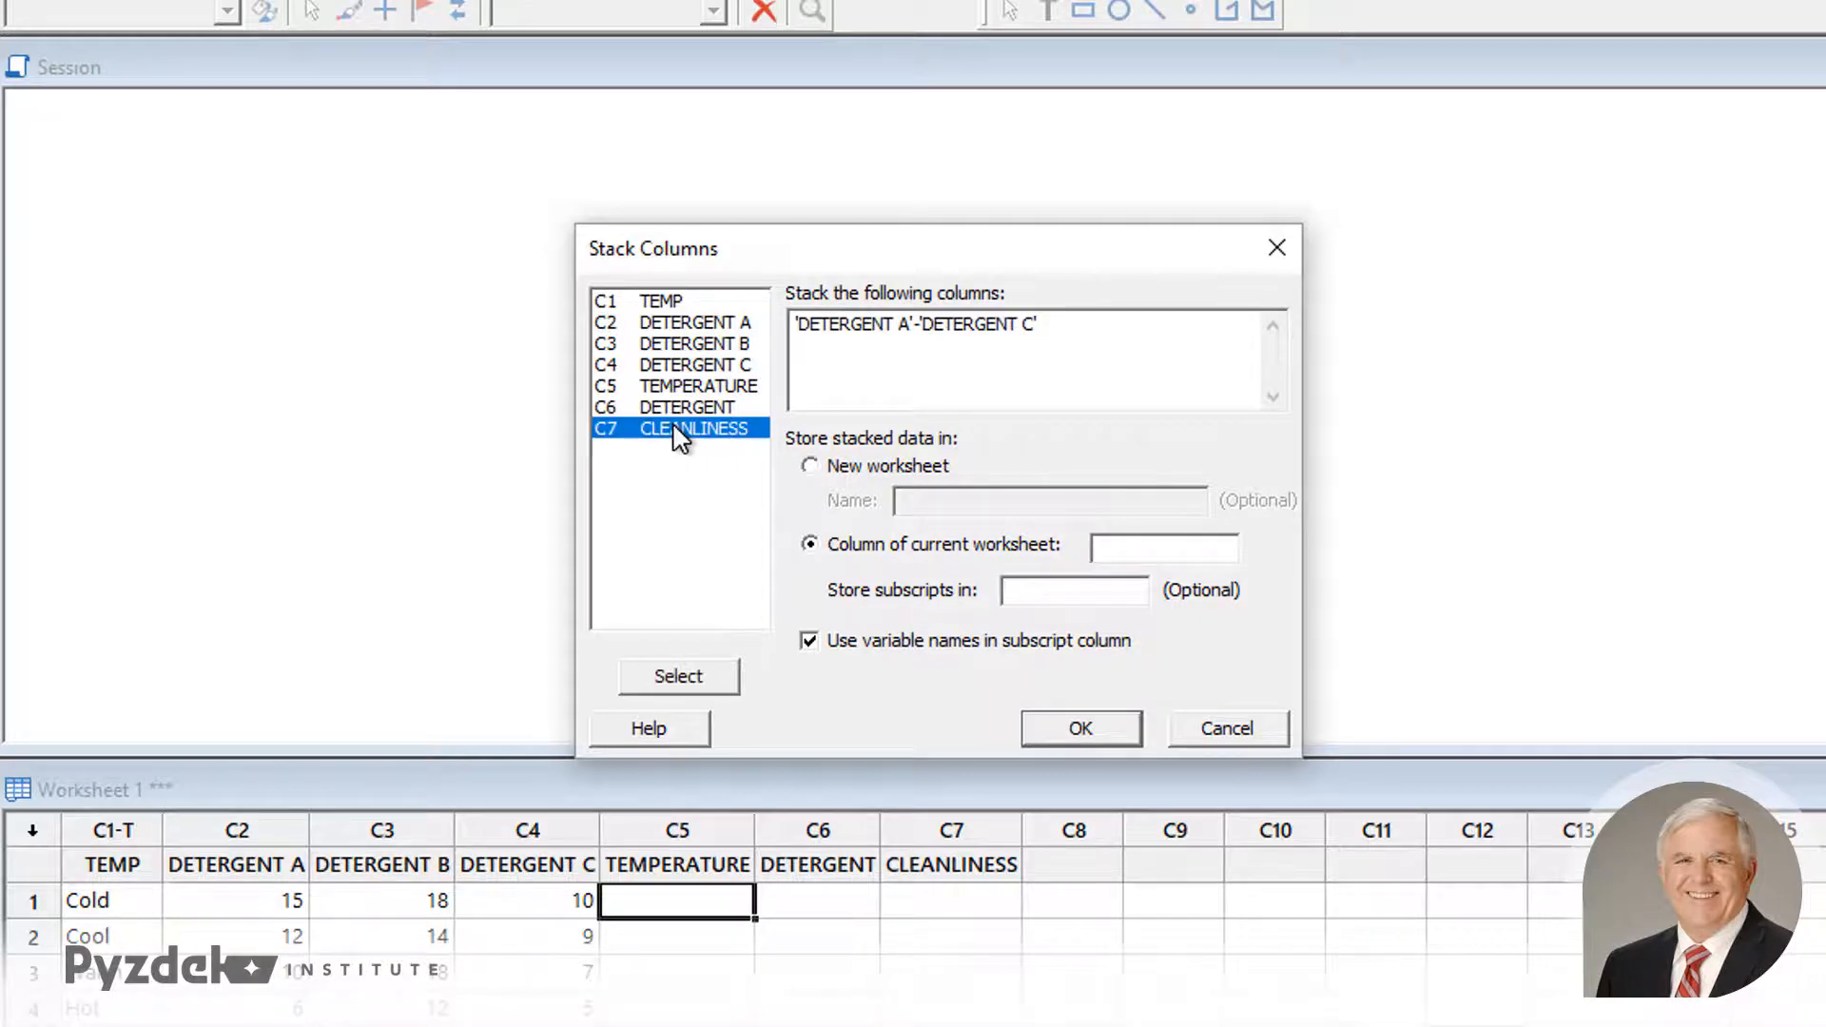
pyautogui.doubleClick(677, 430)
pyautogui.click(1027, 592)
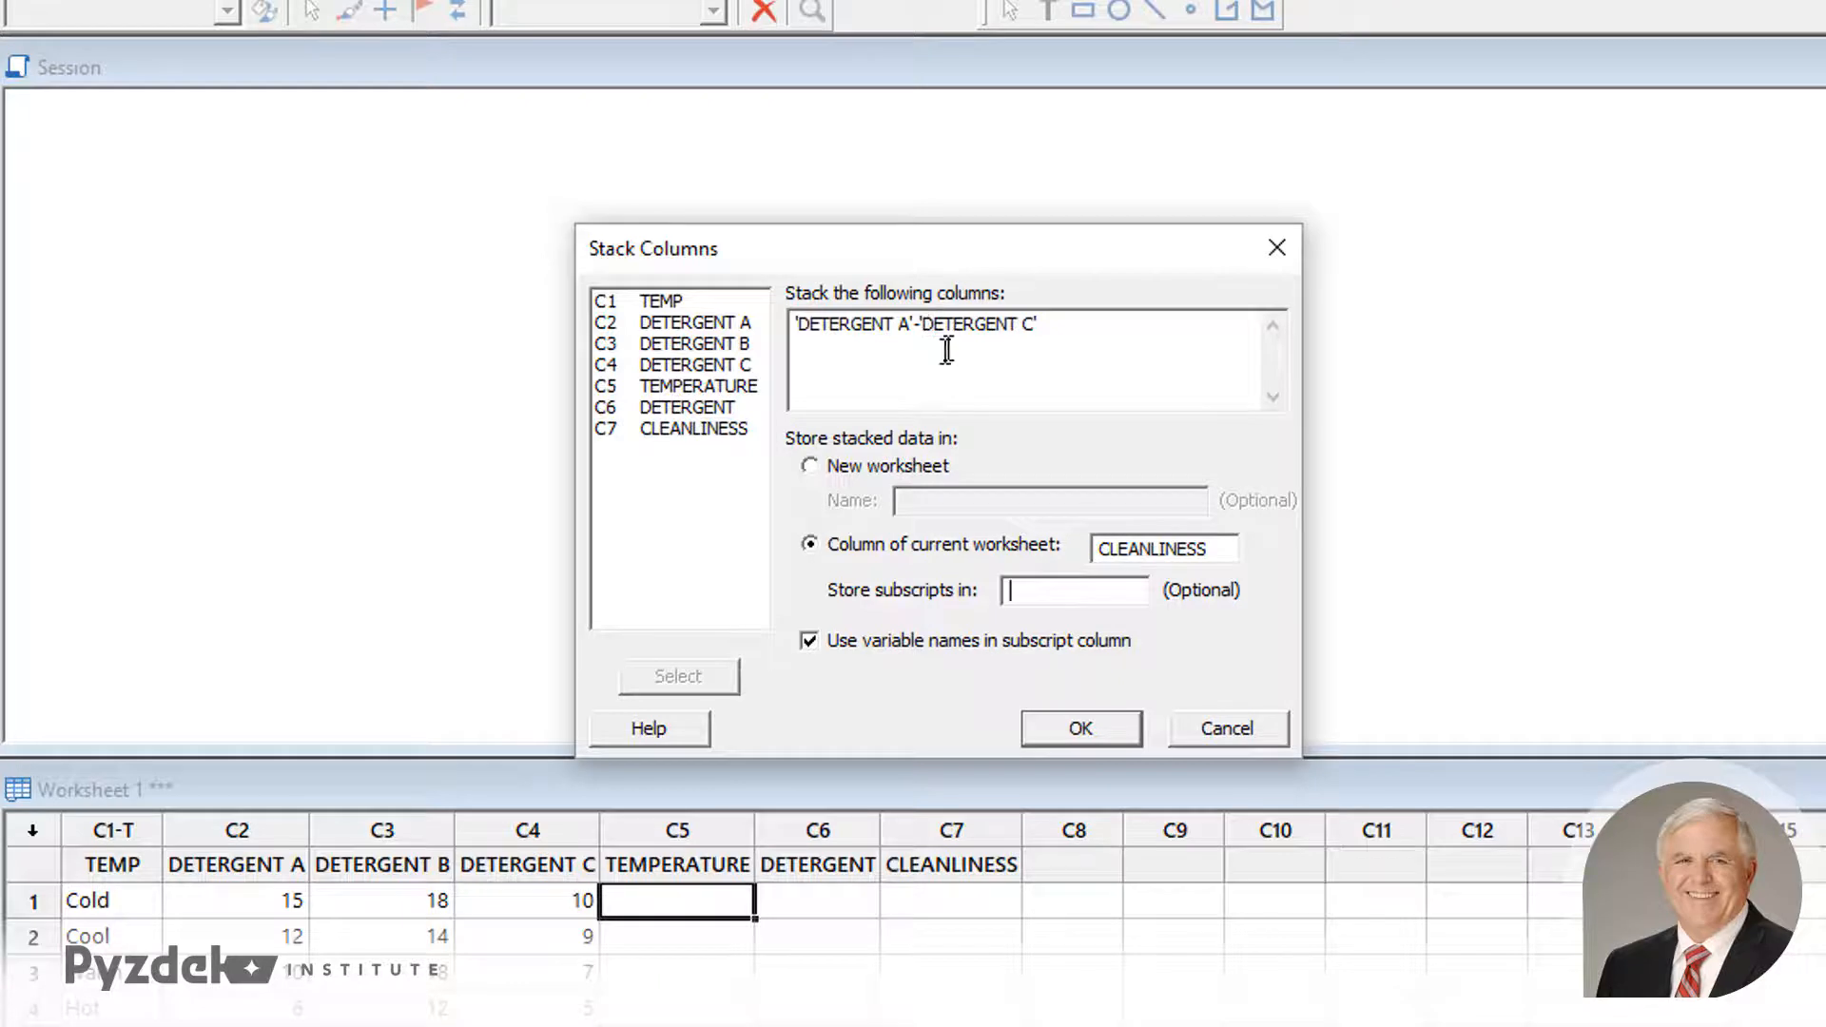
pyautogui.doubleClick(703, 407)
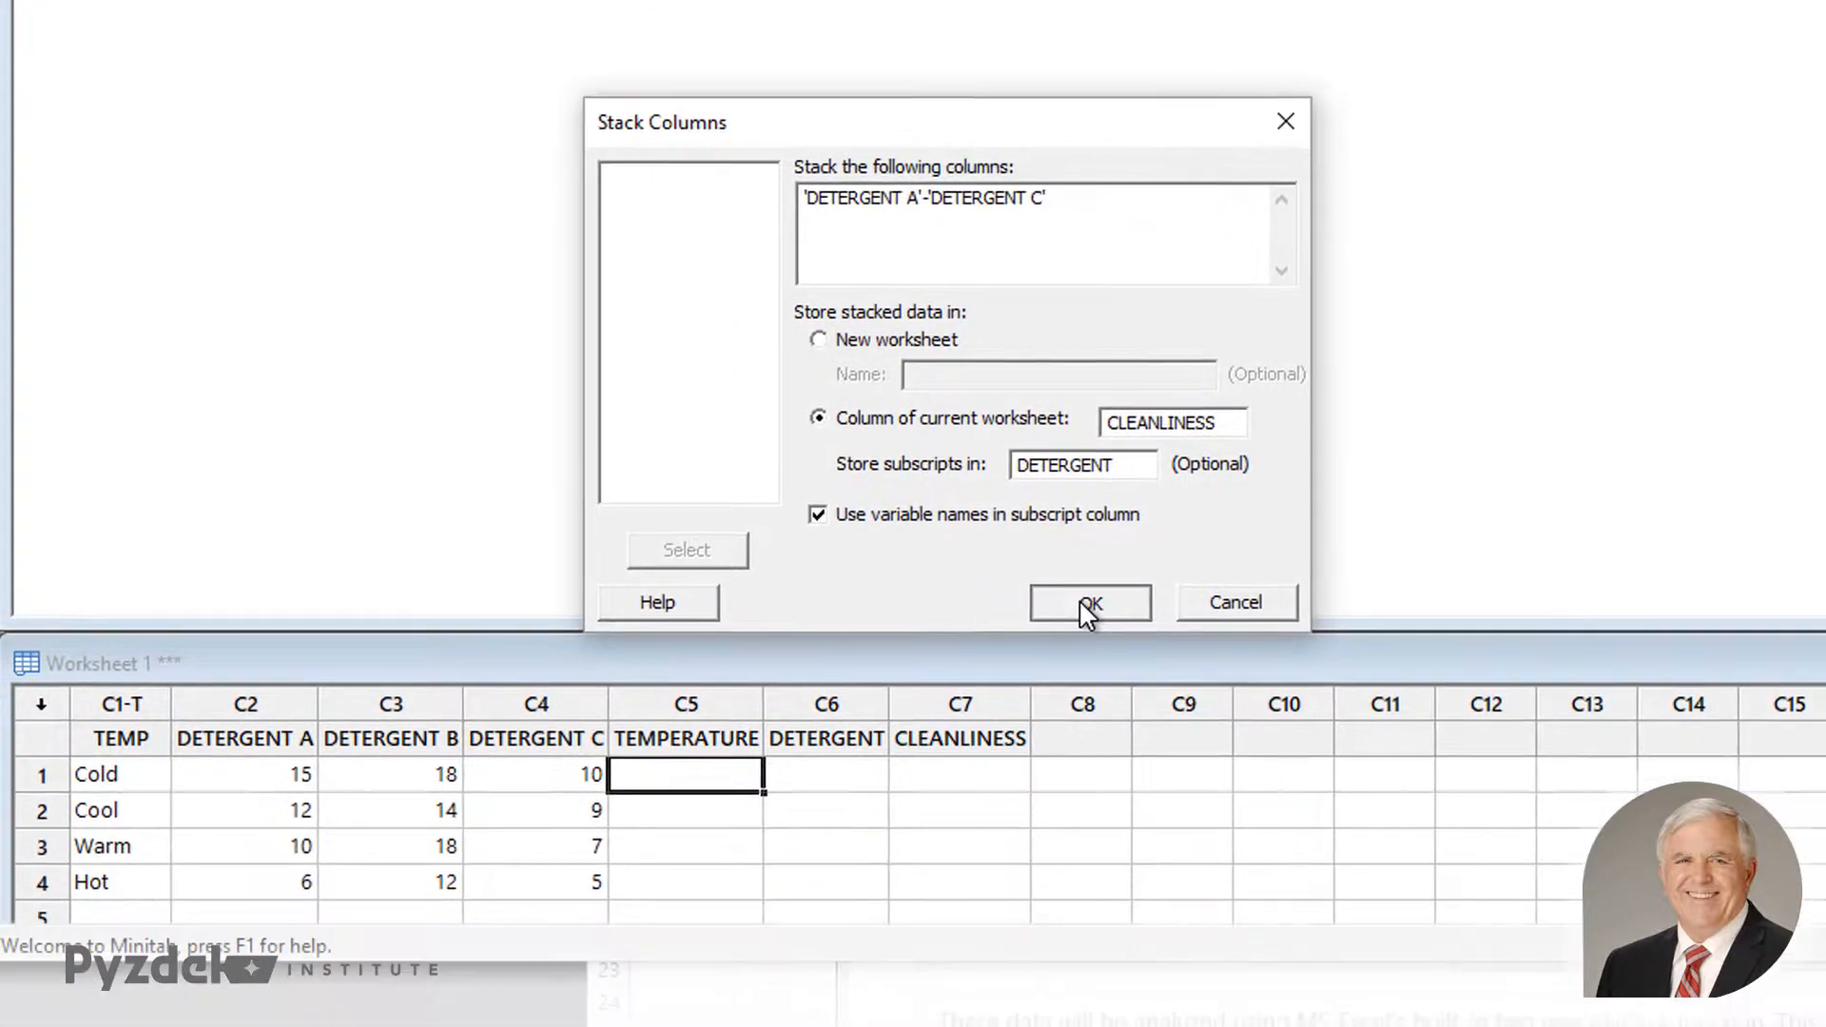
pyautogui.click(1074, 728)
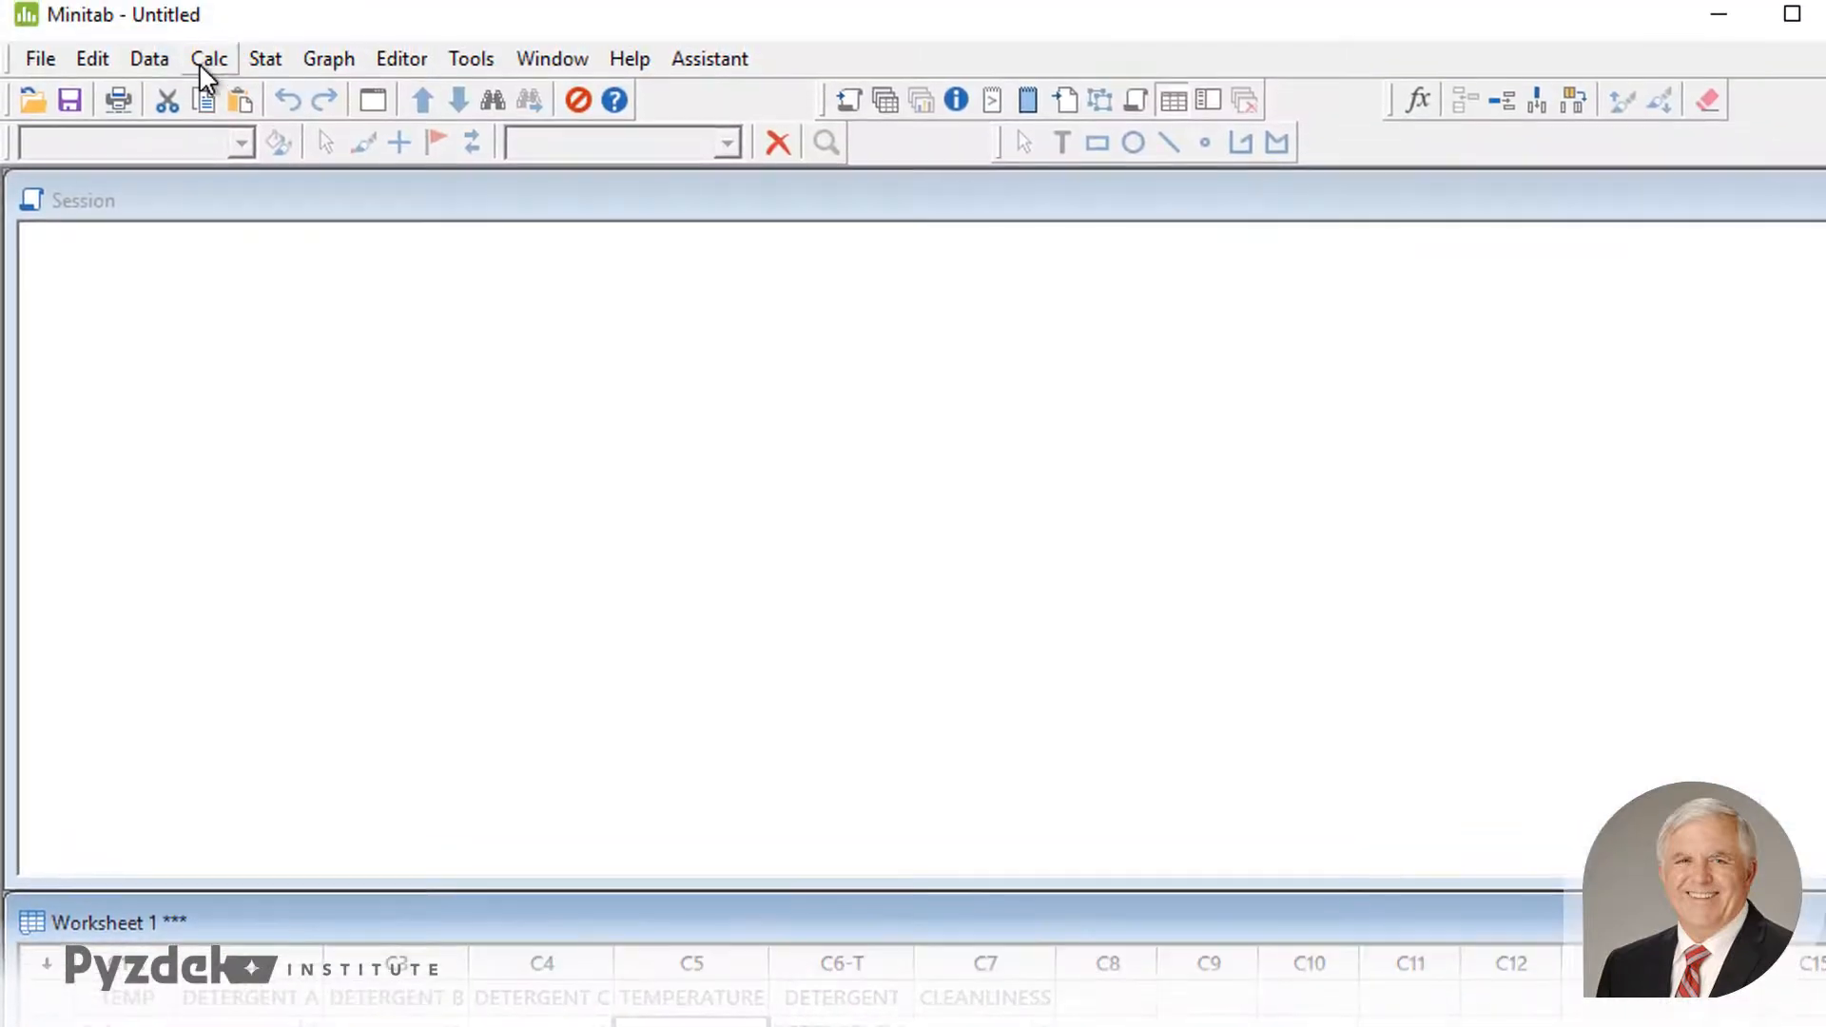
# - Fill the TEMPERATURE column with patterned text values Cold, Cool, Warm and Hot, listing the sequence 3 times
pyautogui.click(210, 59)
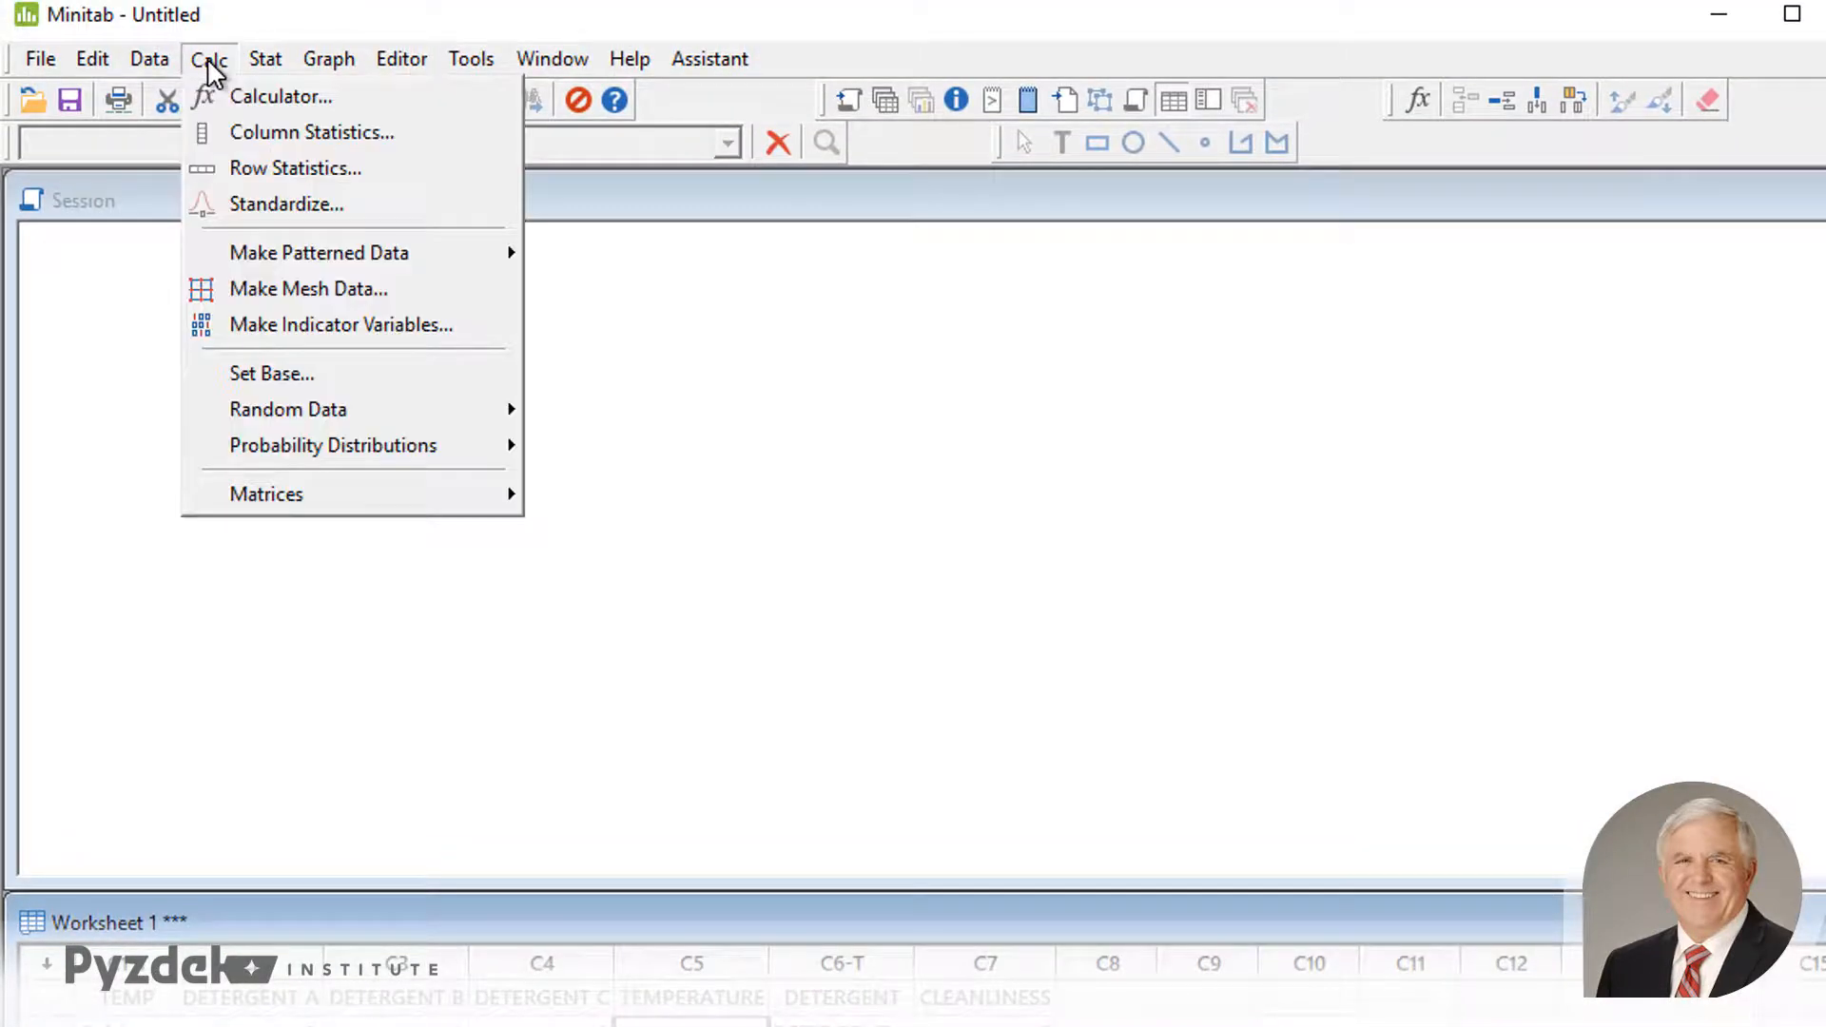
pyautogui.moveTo(304, 250)
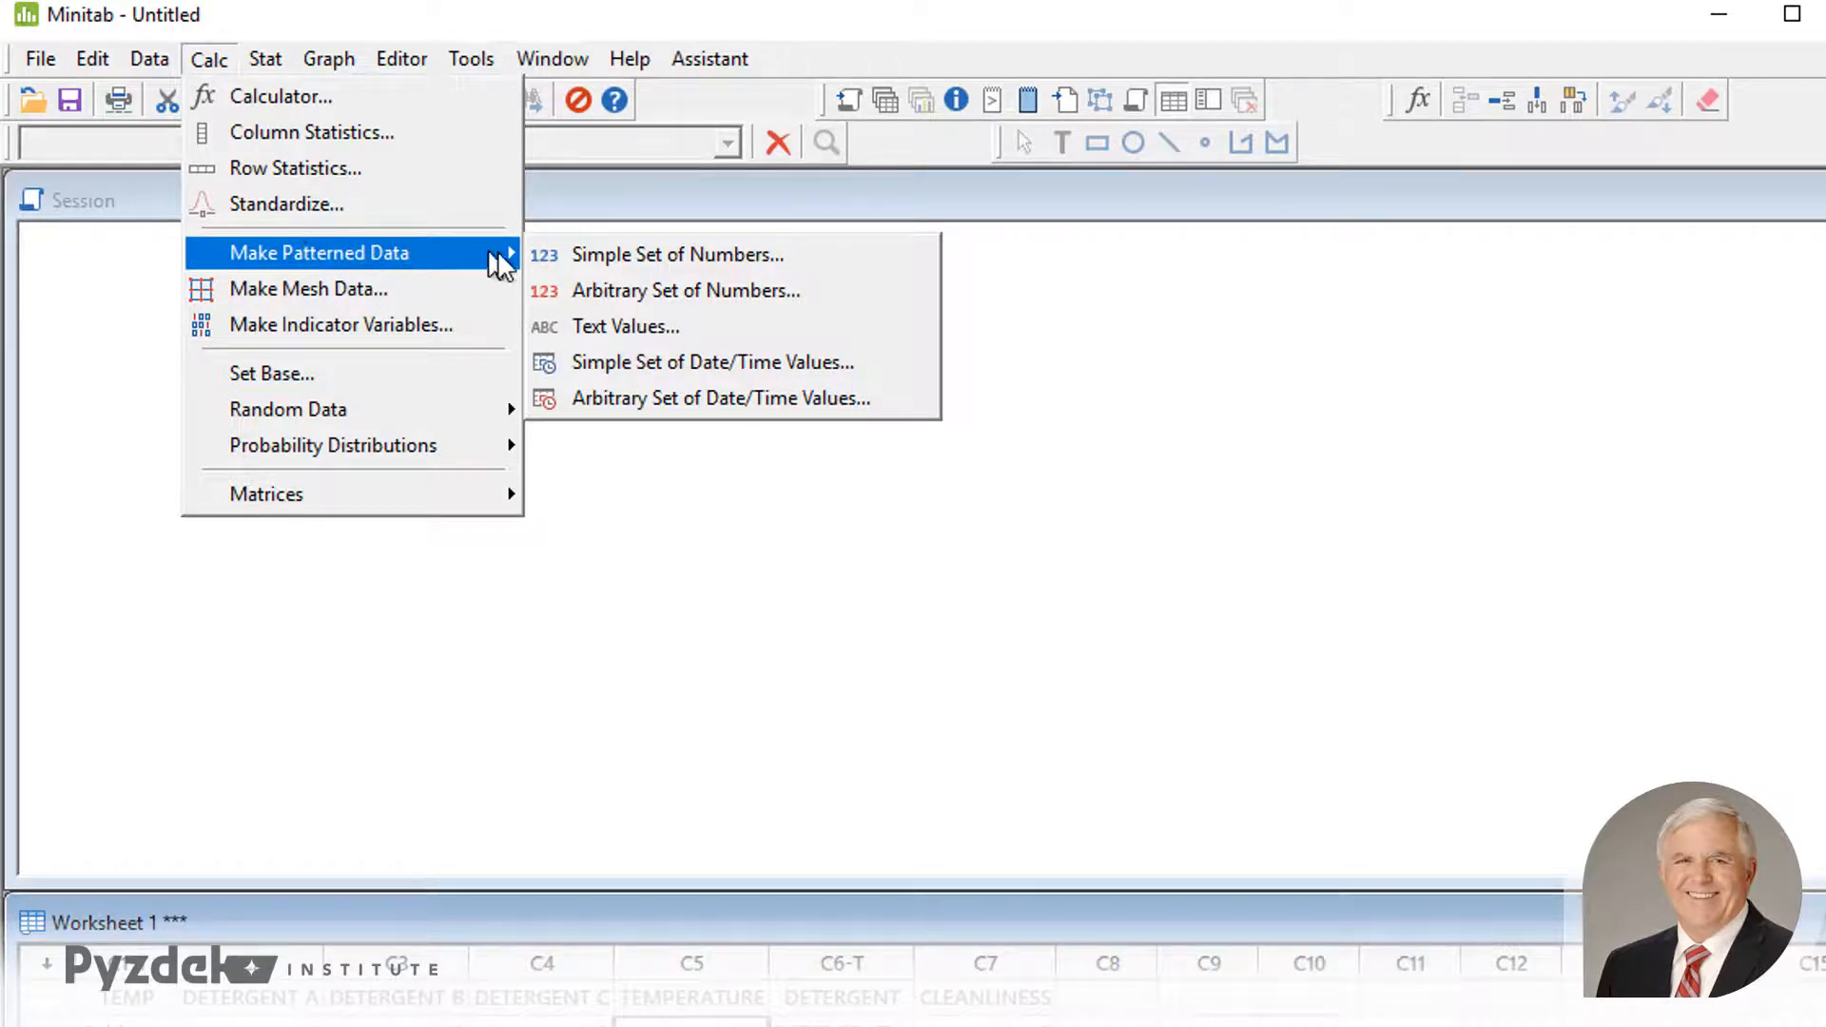
pyautogui.click(595, 323)
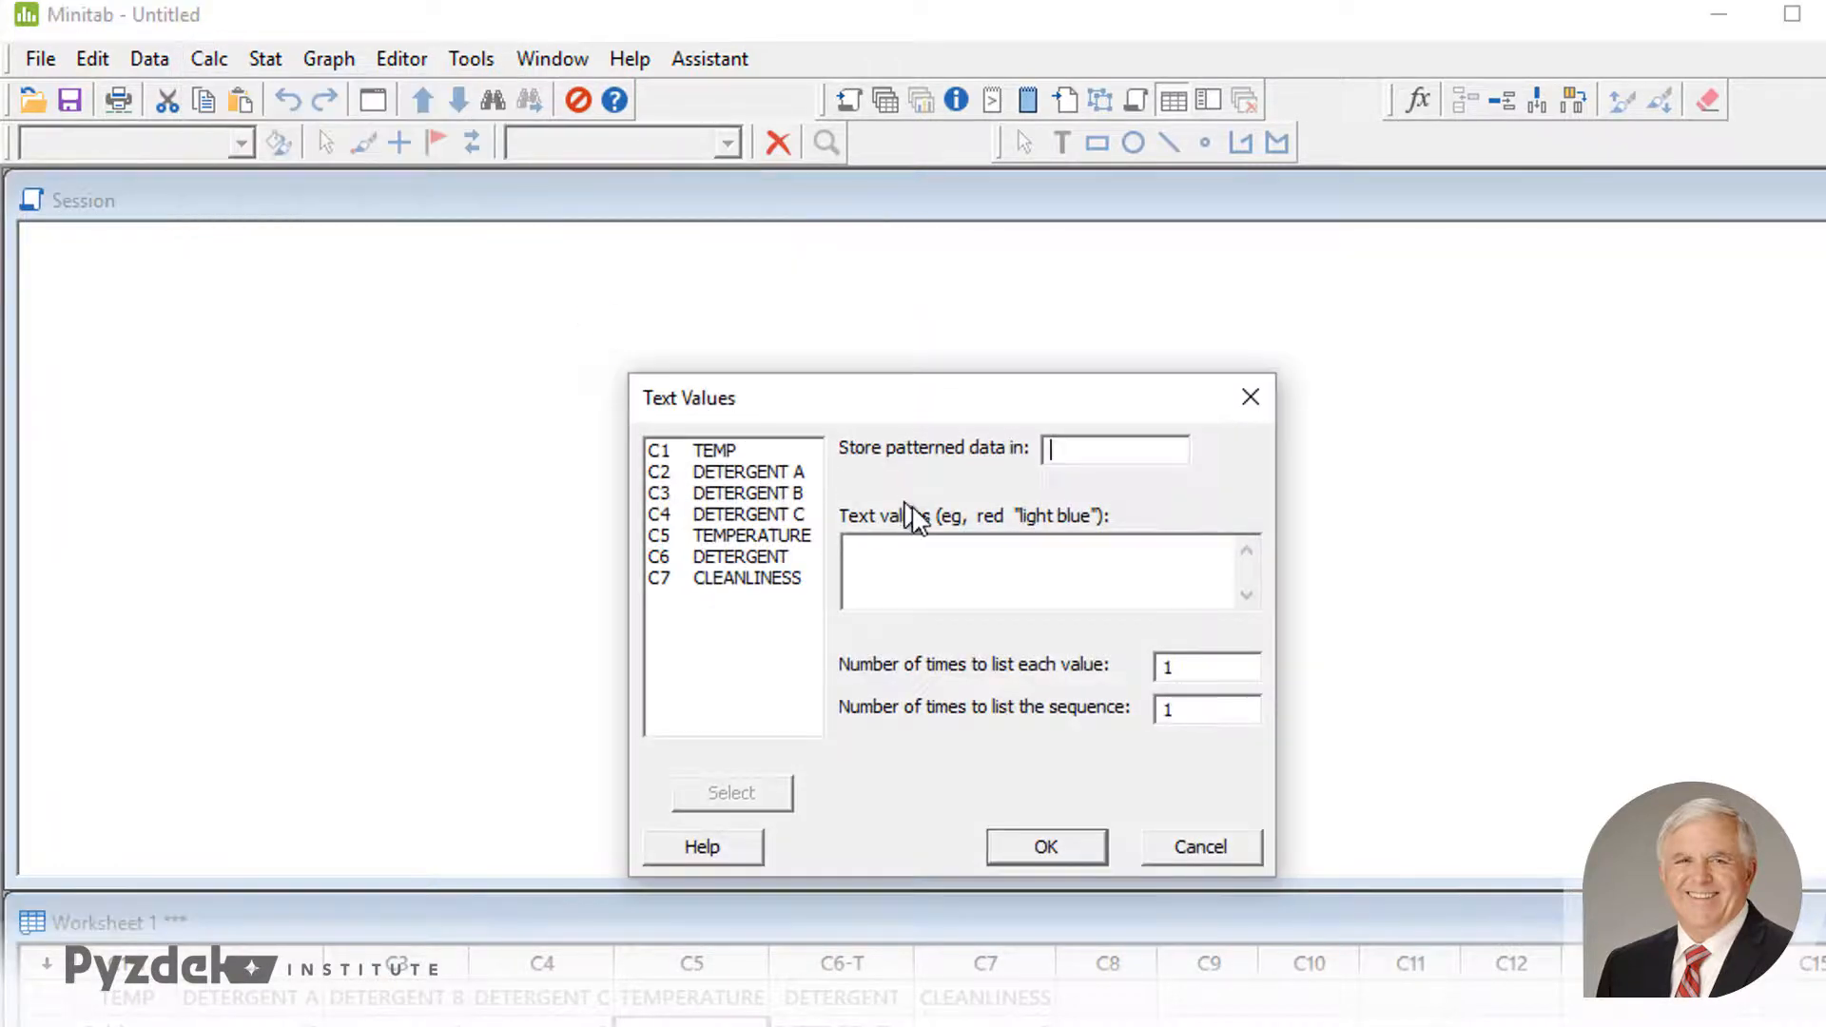
pyautogui.doubleClick(742, 534)
pyautogui.click(861, 576)
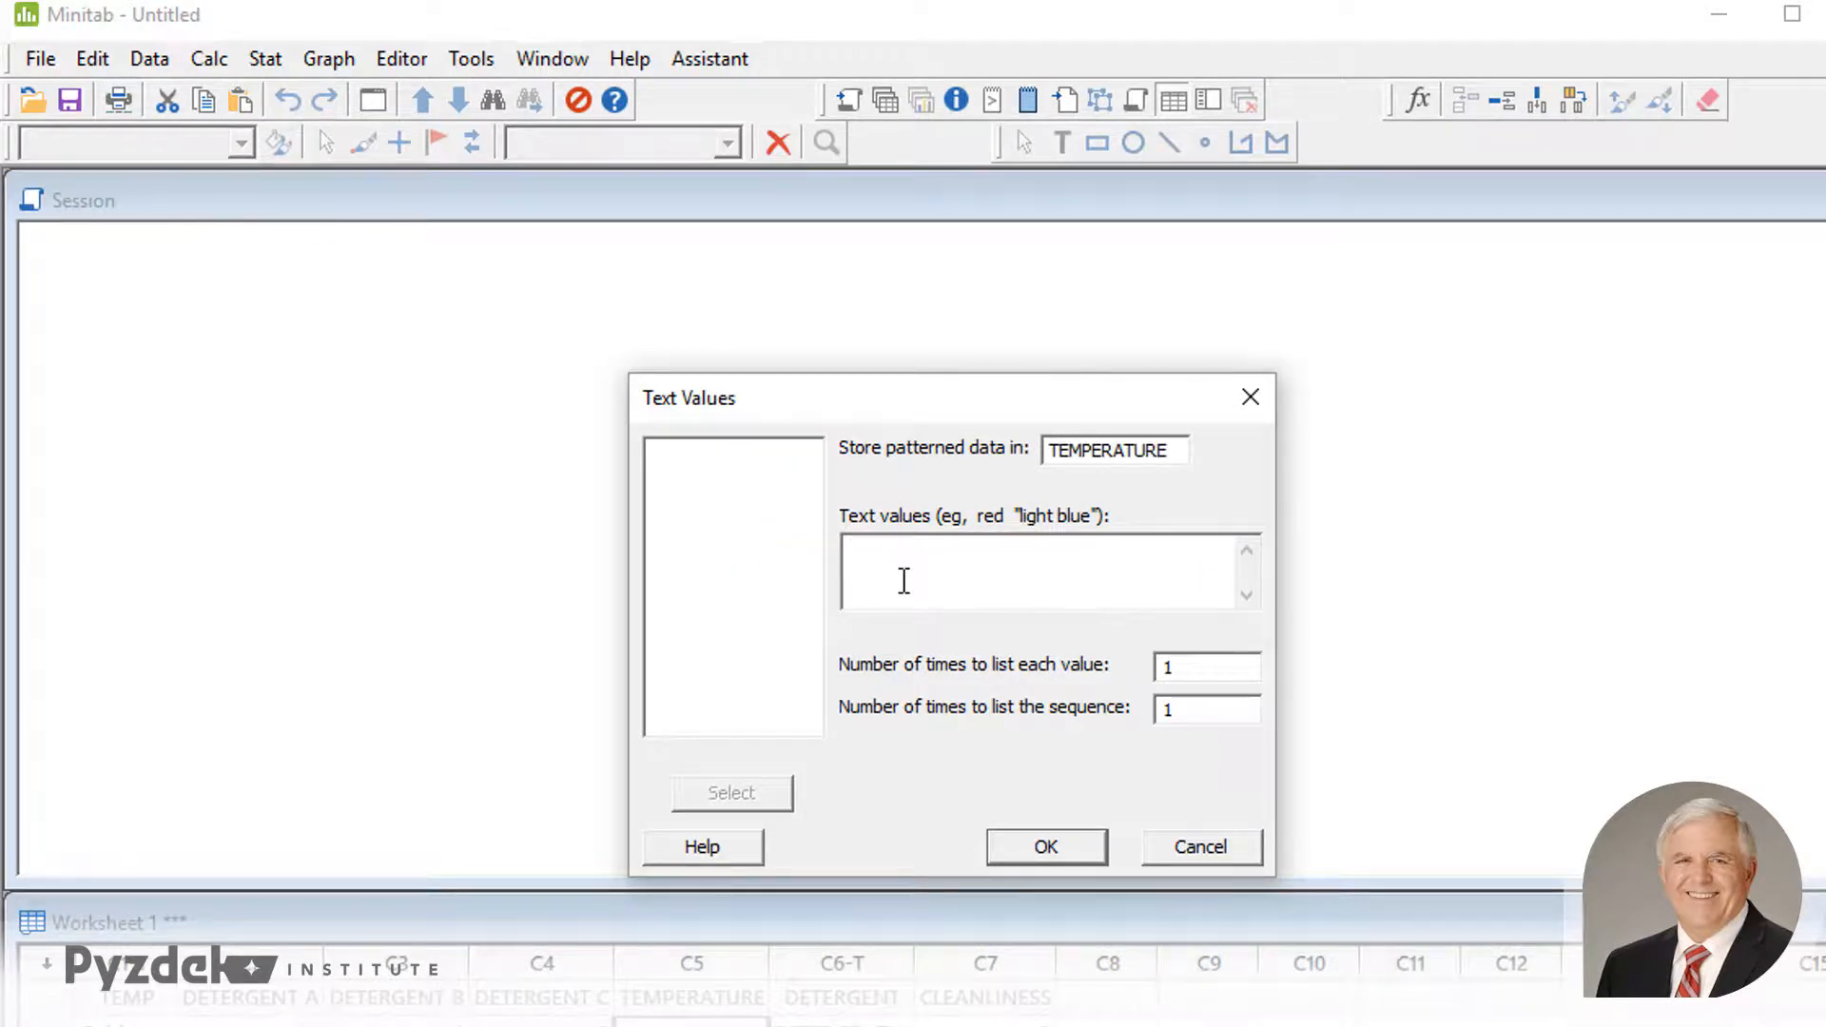
pyautogui.write('Cold Cool Warm Hot')
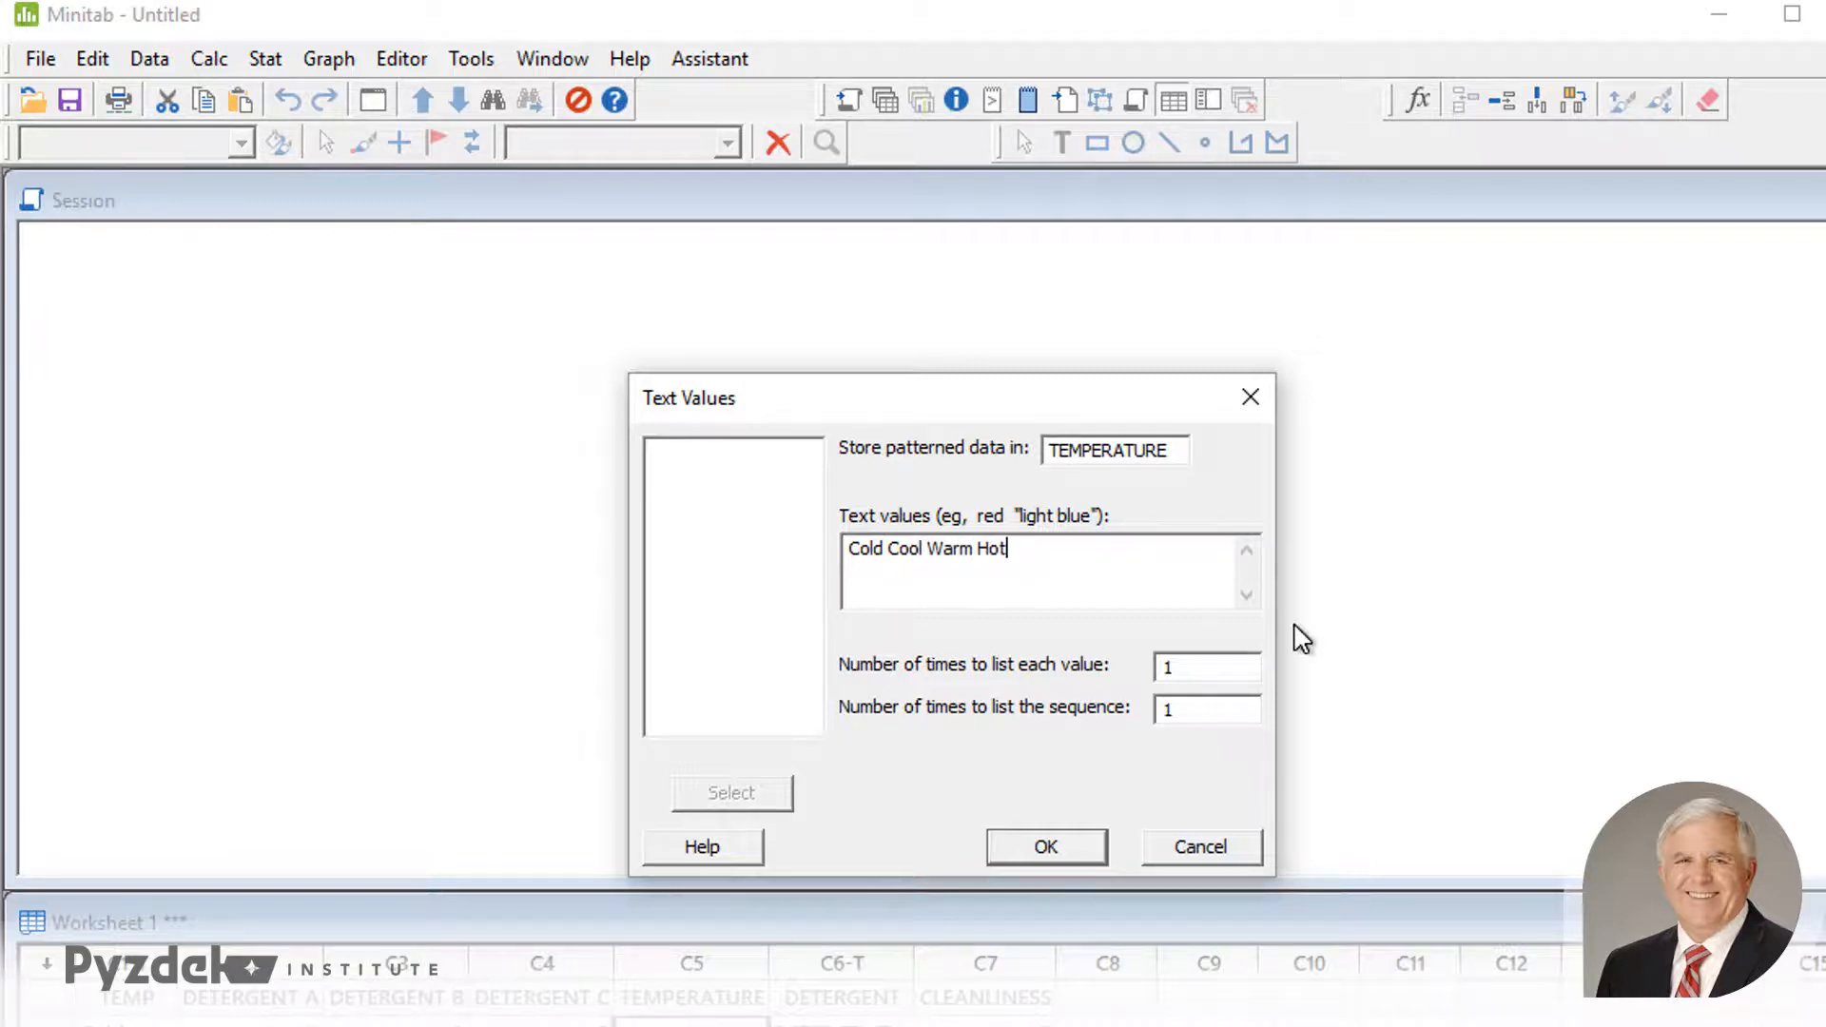
pyautogui.moveTo(1211, 714); pyautogui.dragTo(1154, 718)
pyautogui.write('3')
pyautogui.click(1044, 847)
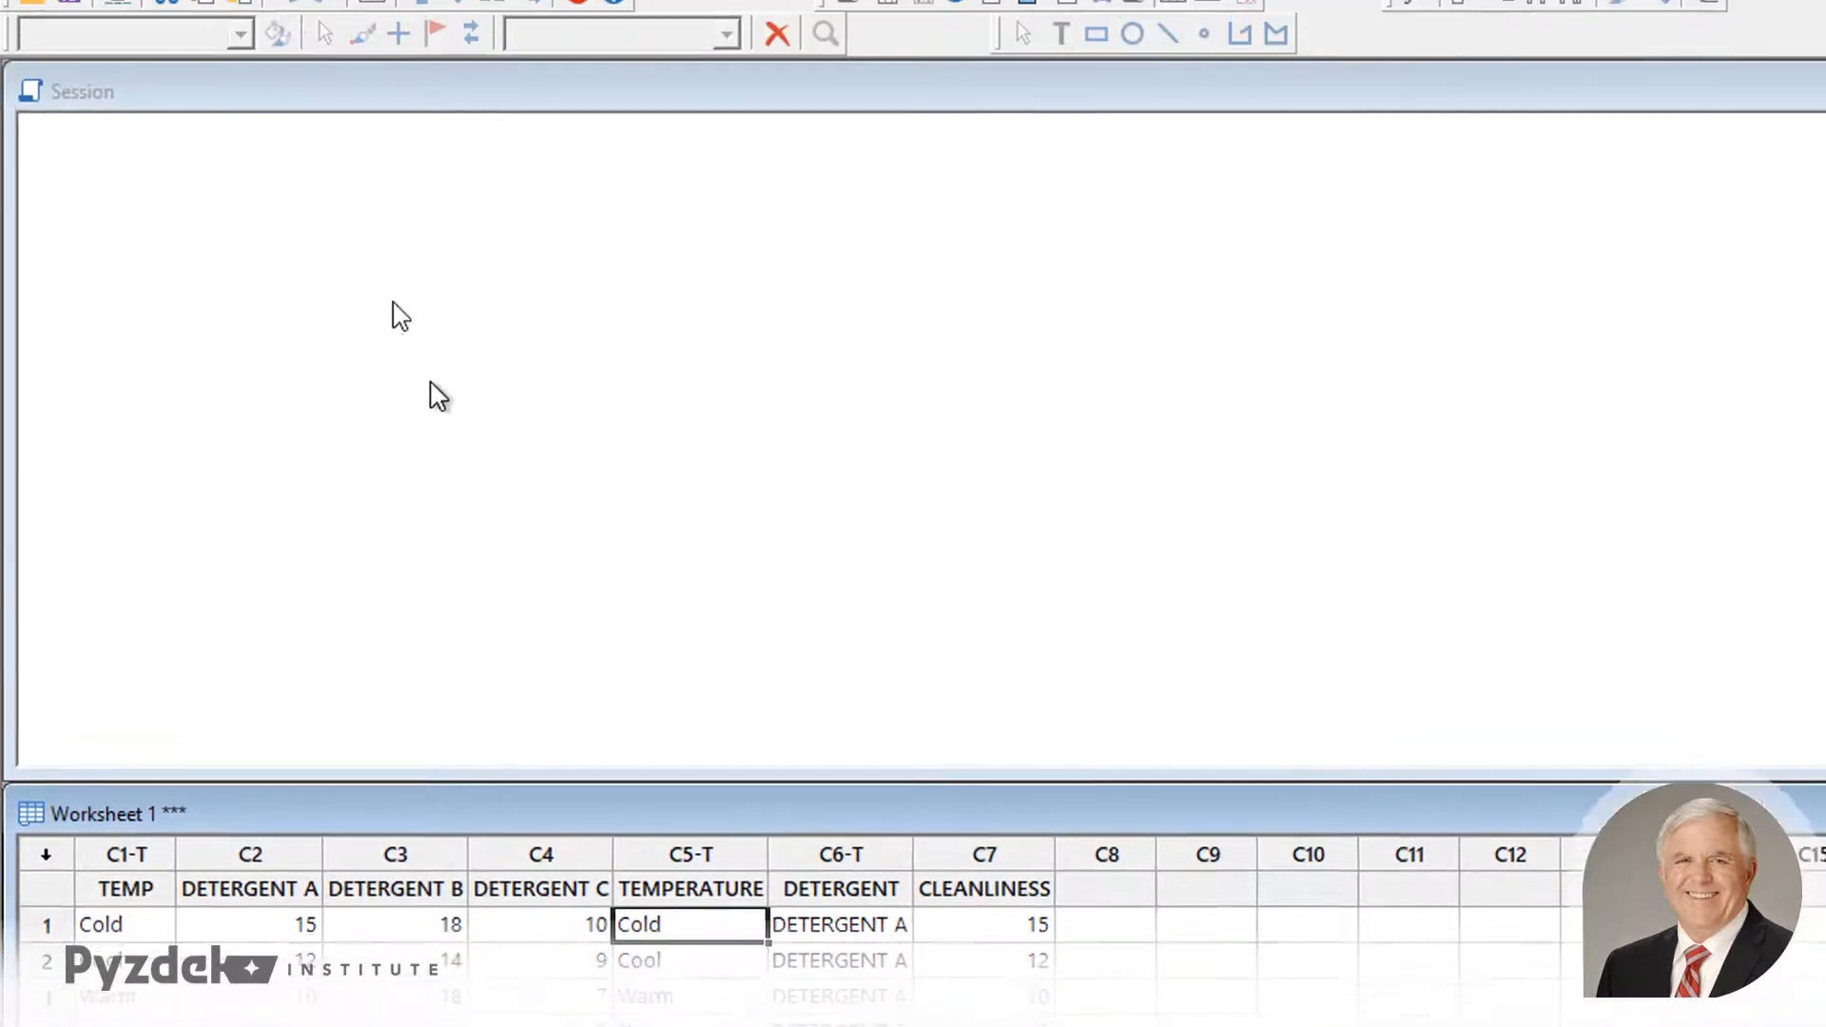
# - Set up a Balanced ANOVA with CLEANLINESS as the response
pyautogui.click(265, 60)
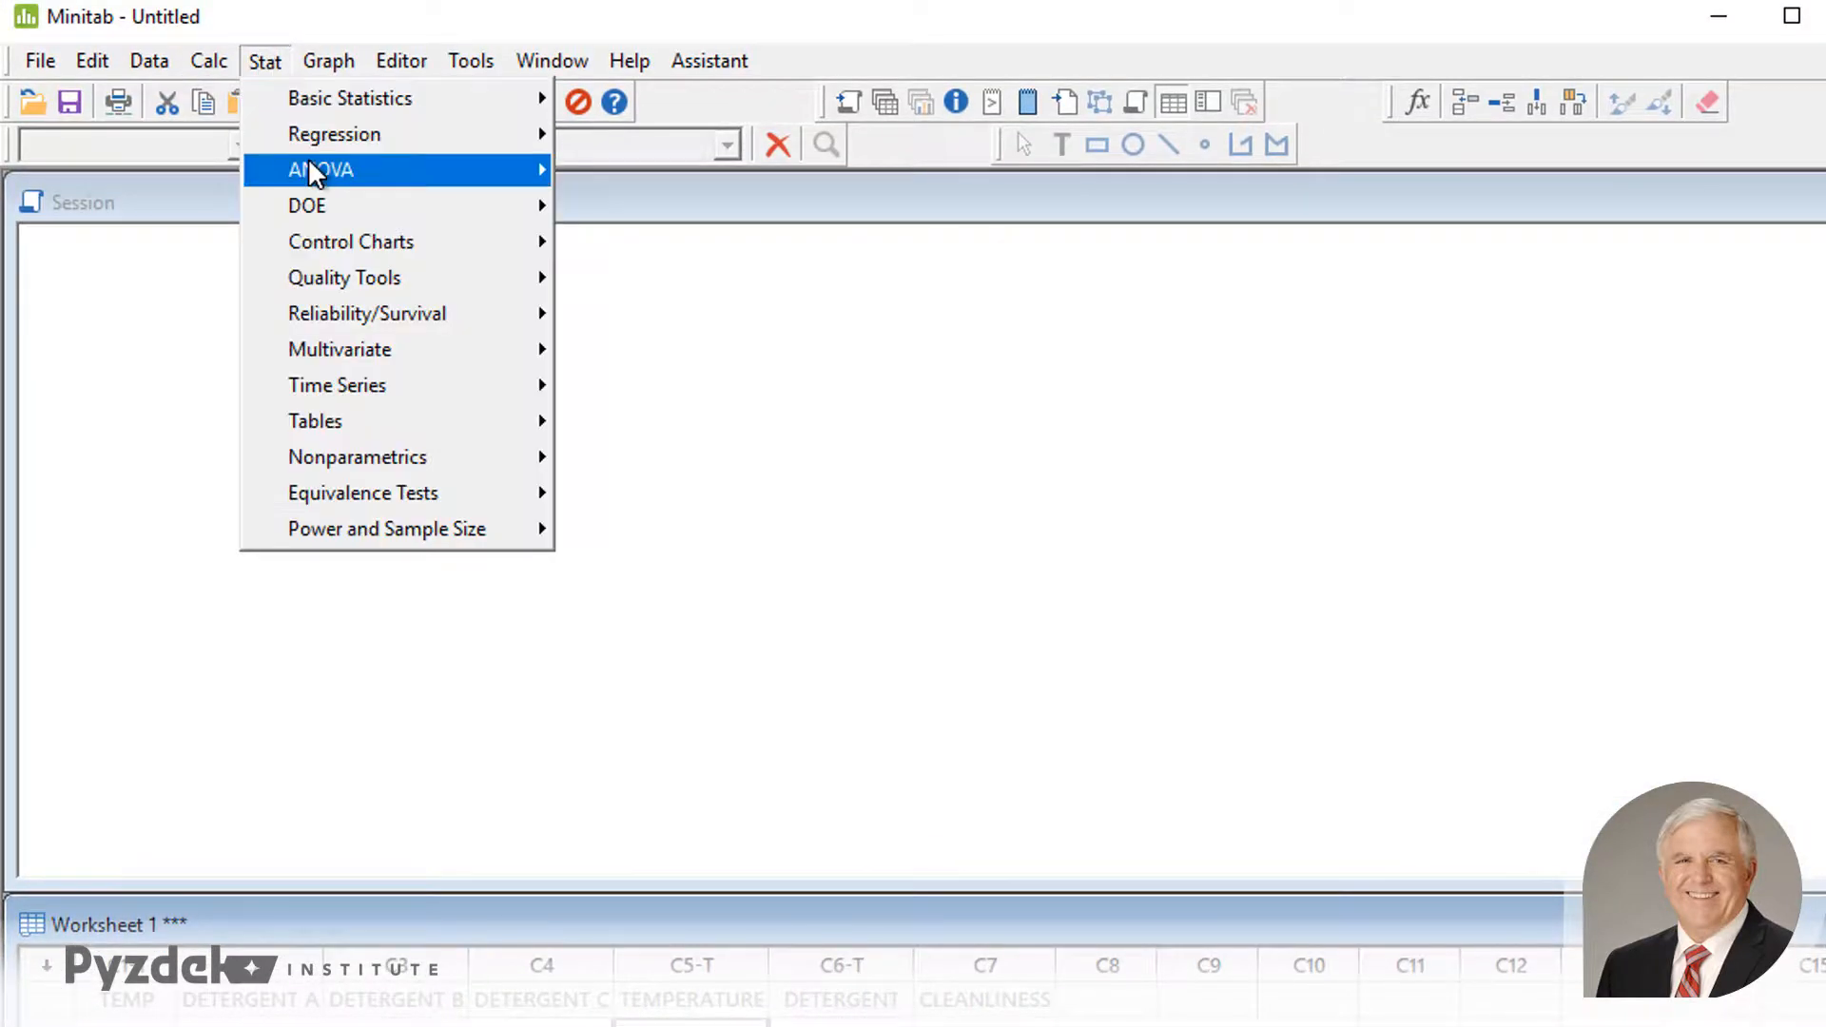
pyautogui.moveTo(306, 157)
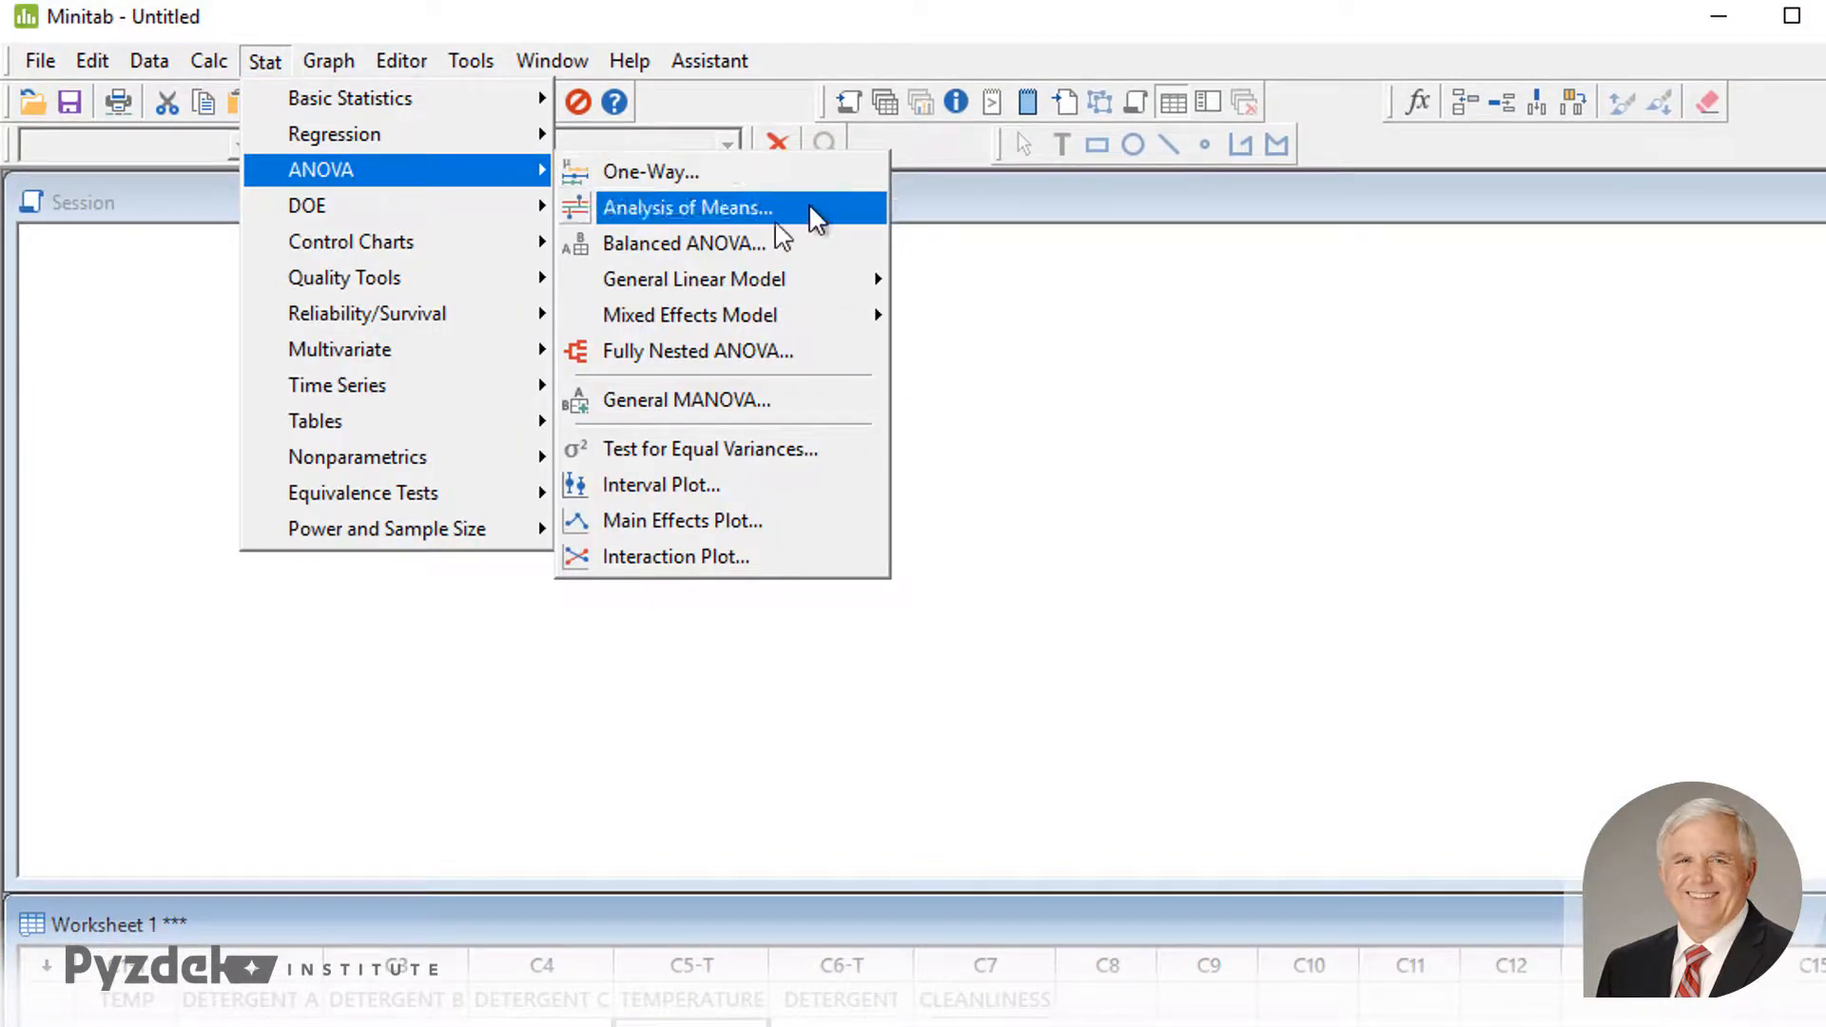
pyautogui.click(733, 234)
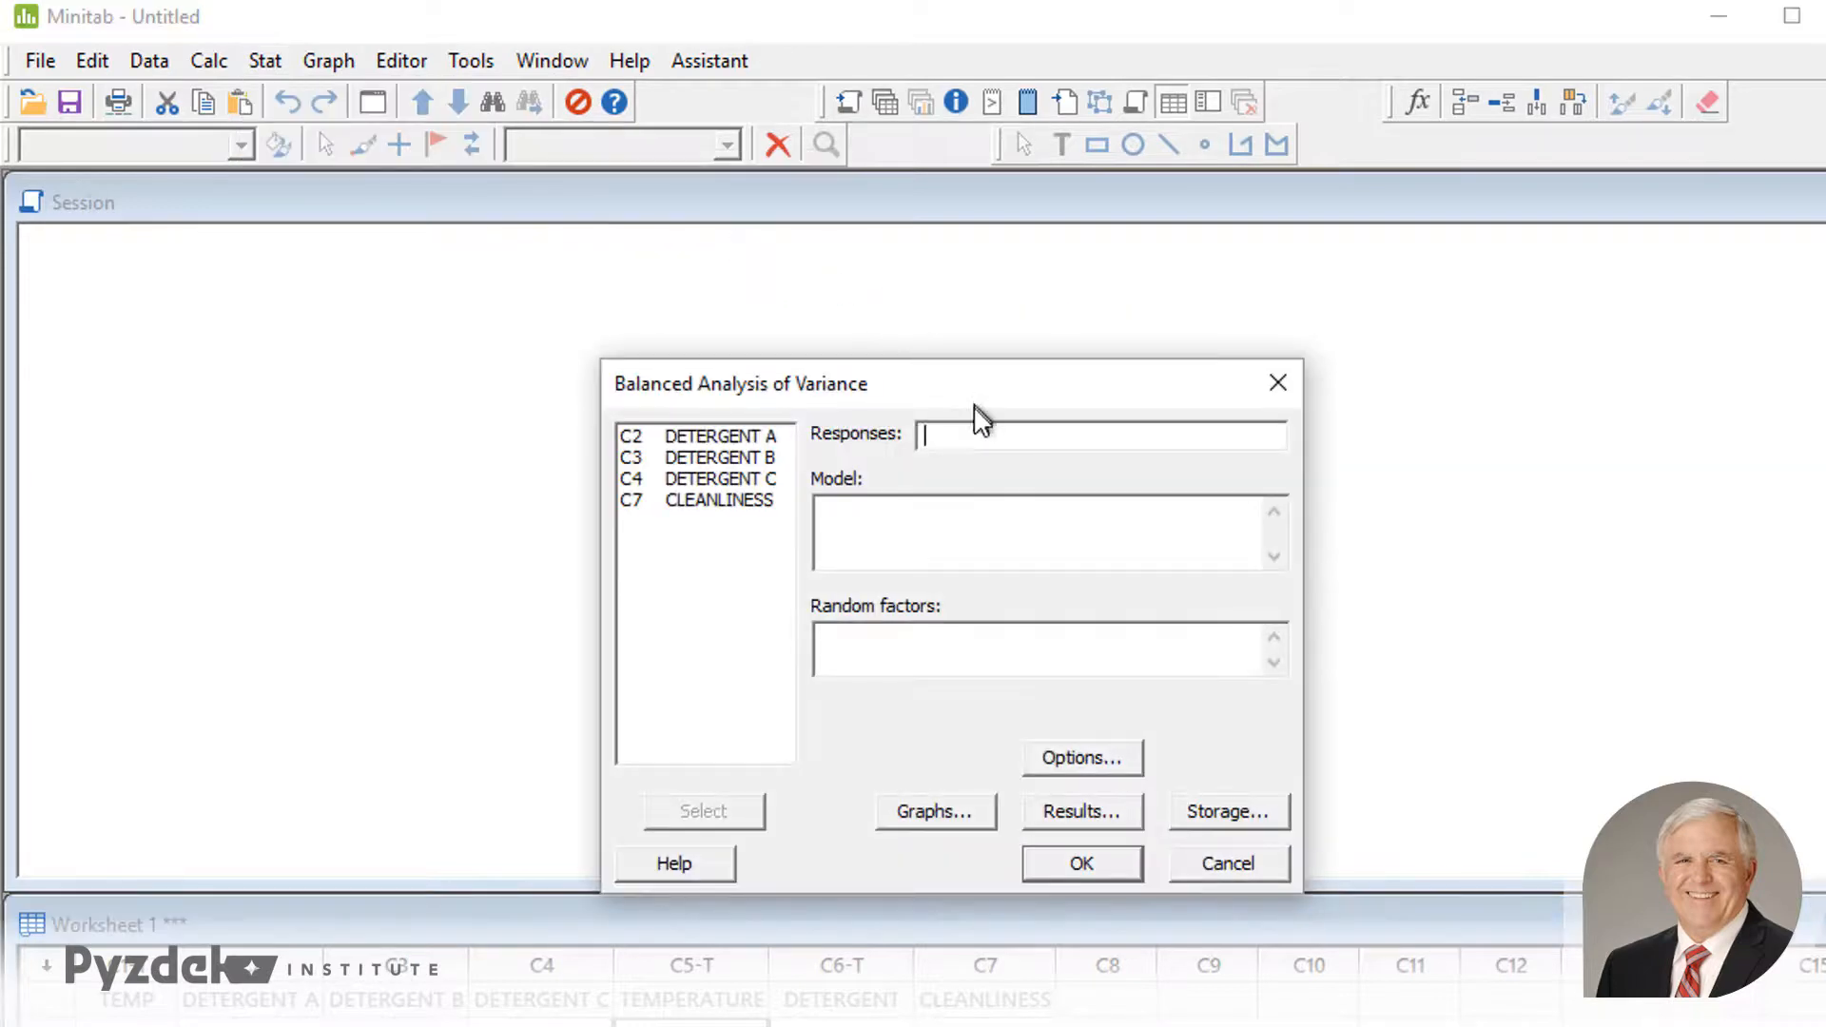
pyautogui.doubleClick(675, 507)
pyautogui.click(911, 550)
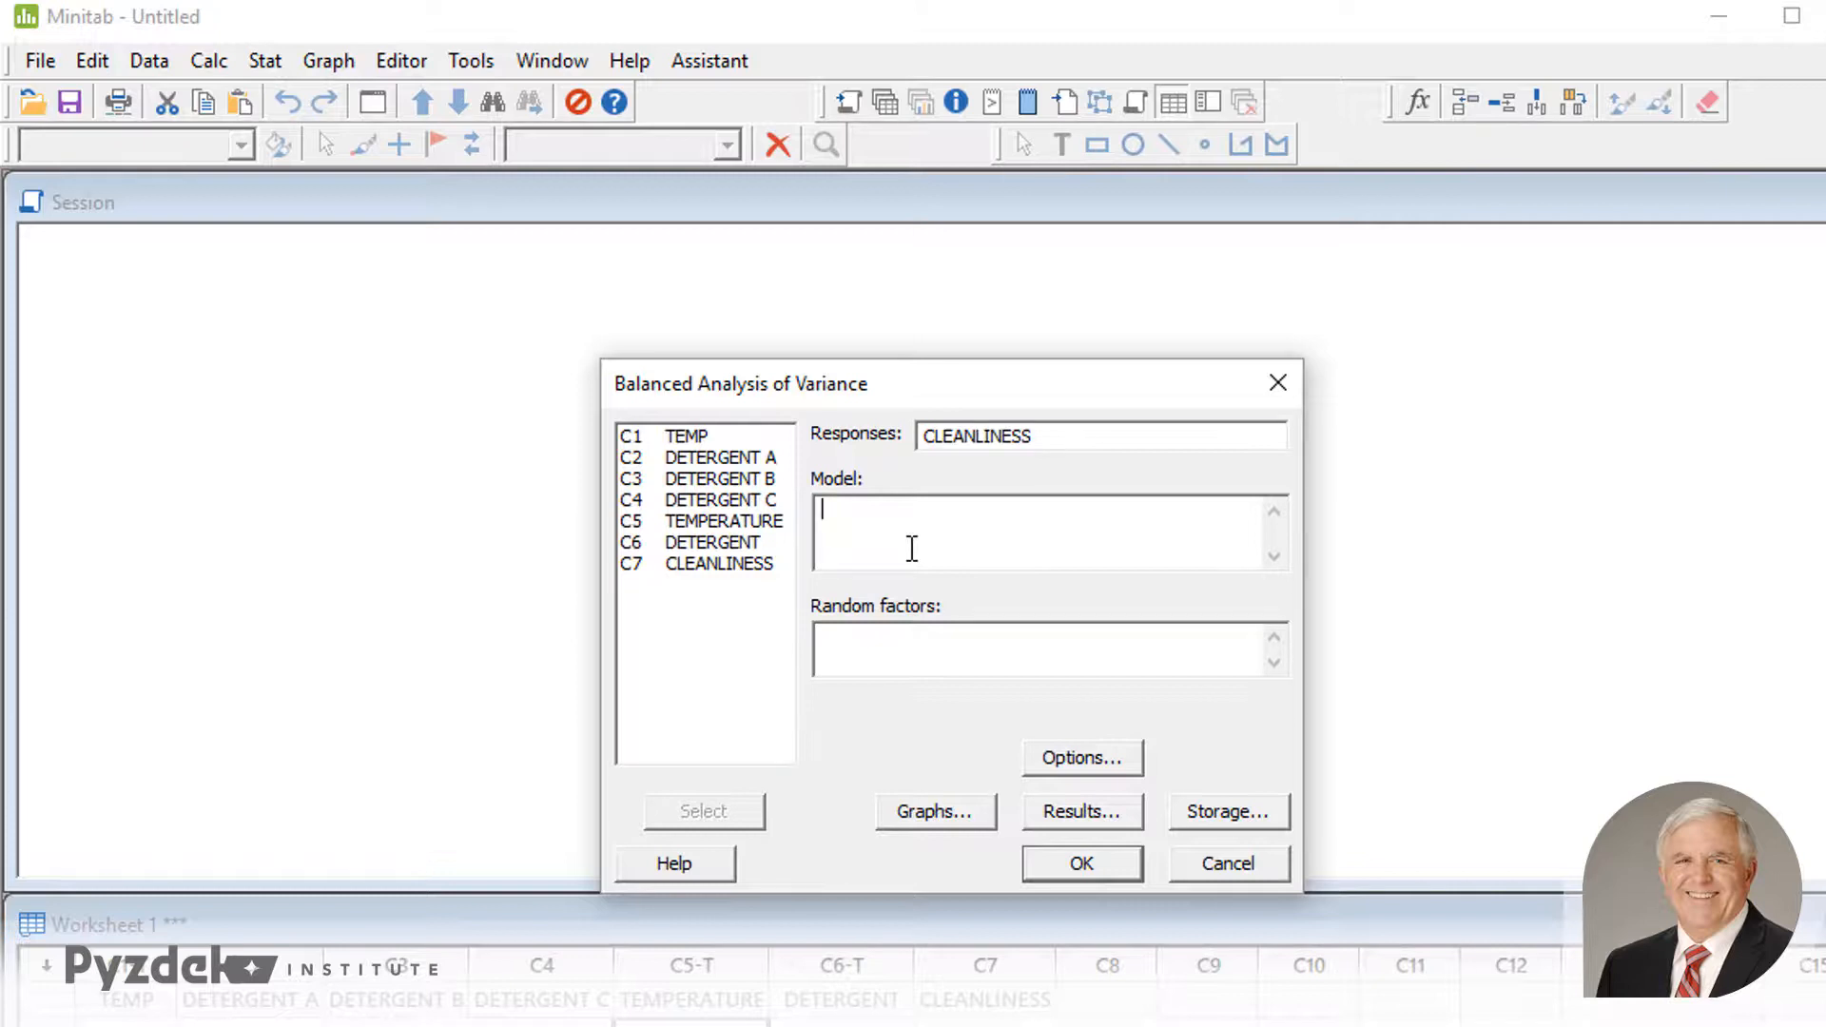
# - Enter DETERGENT and TEMPERATURE as the model terms, run the analysis and view the model summary
pyautogui.write('FD')
pyautogui.write('DETERGEN')
pyautogui.write('T ')
pyautogui.write('TEMPERATURE')
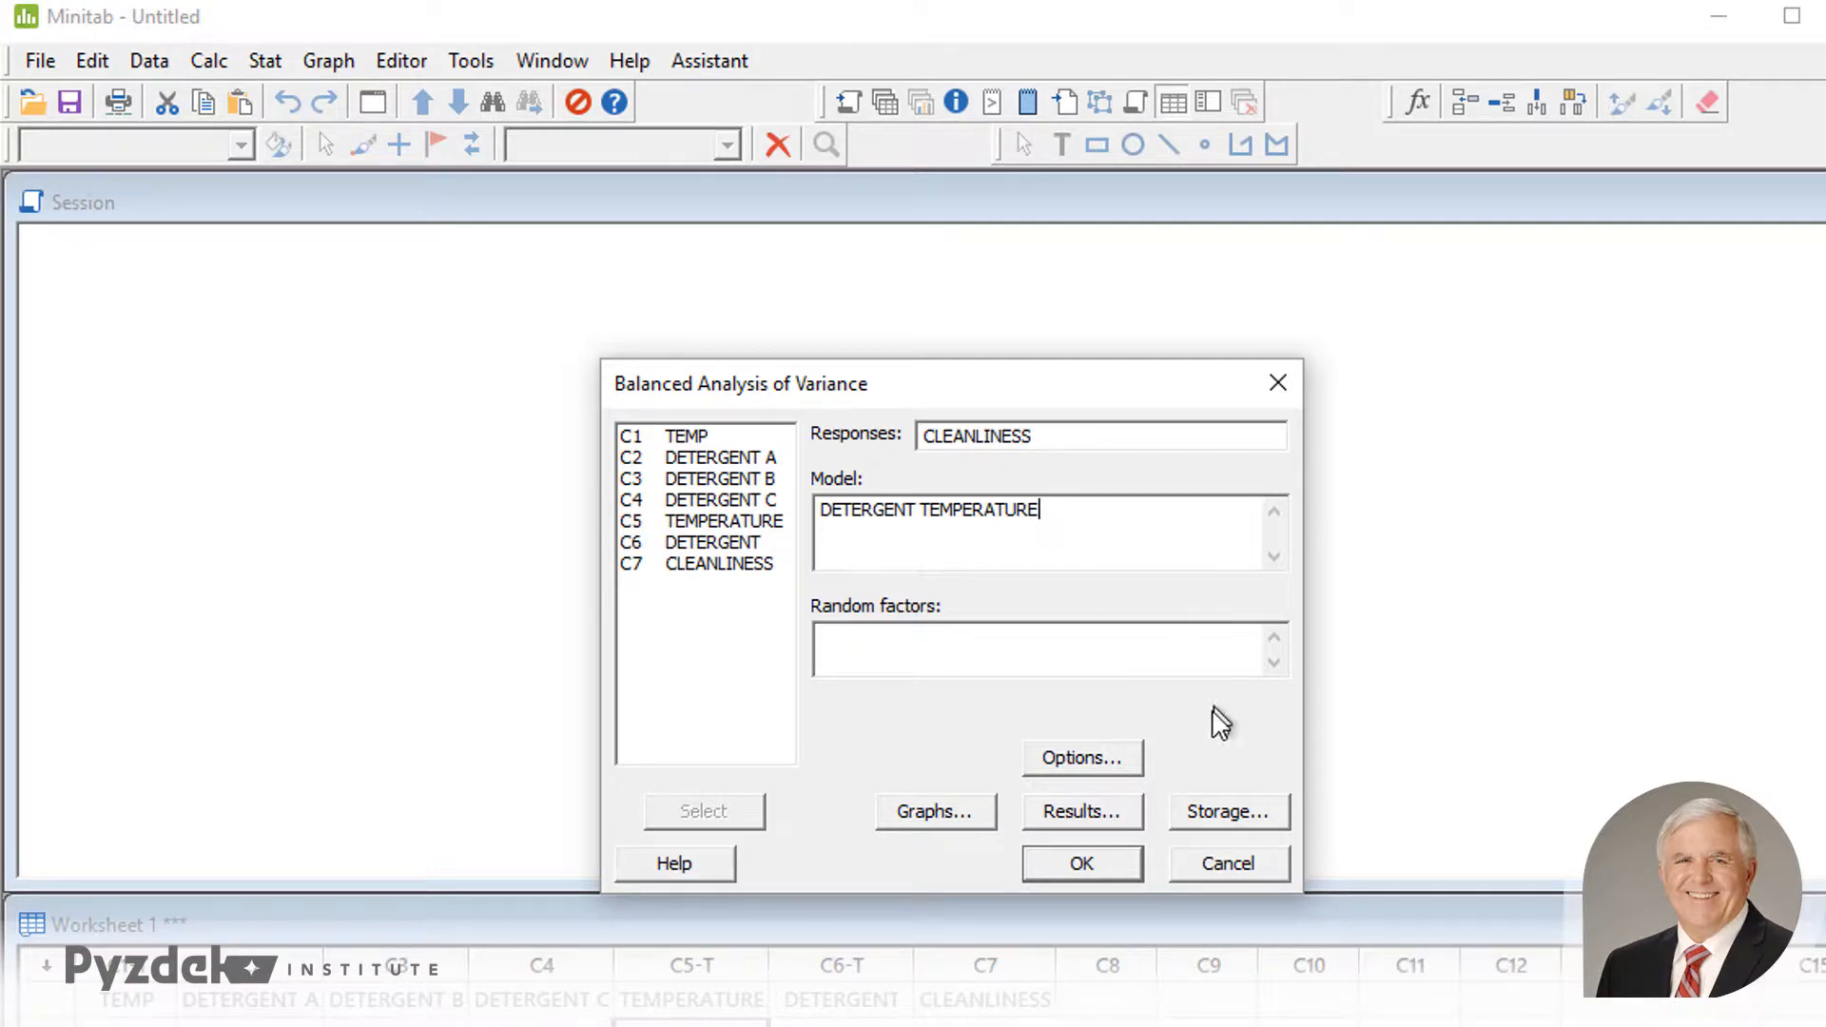
pyautogui.click(1084, 863)
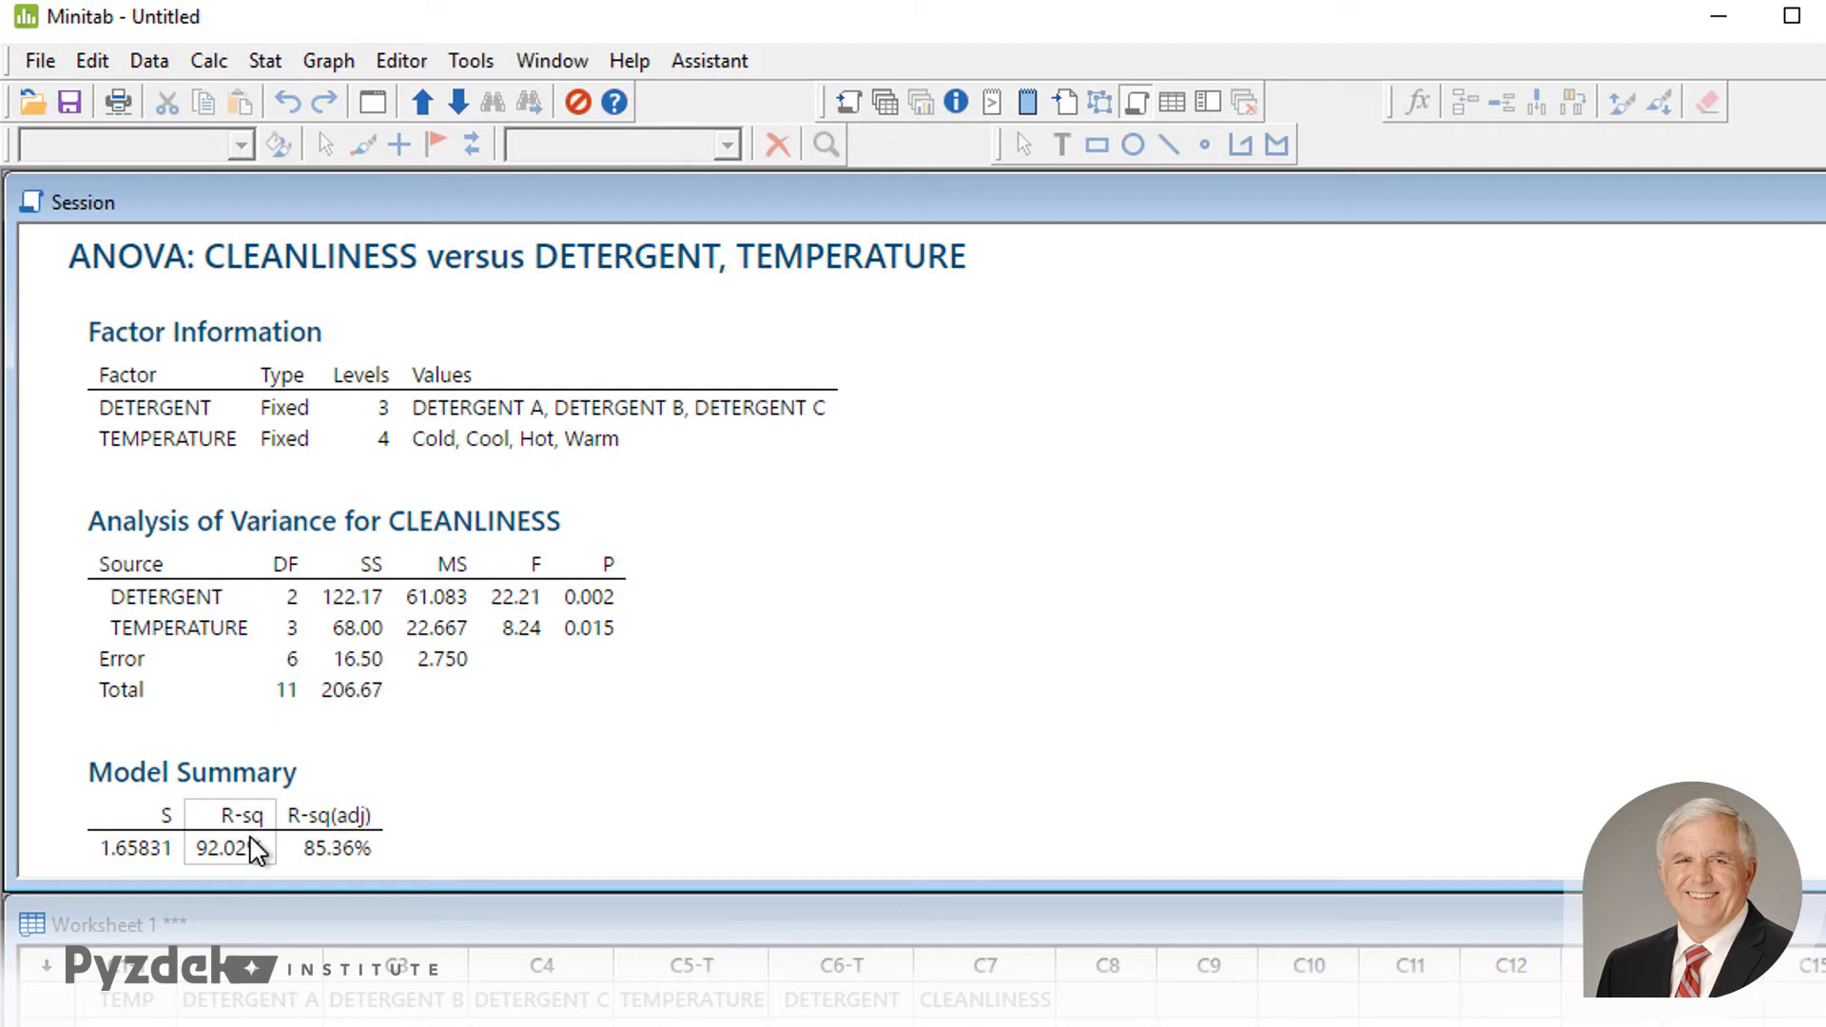
pyautogui.scroll(-1, 257, 850)
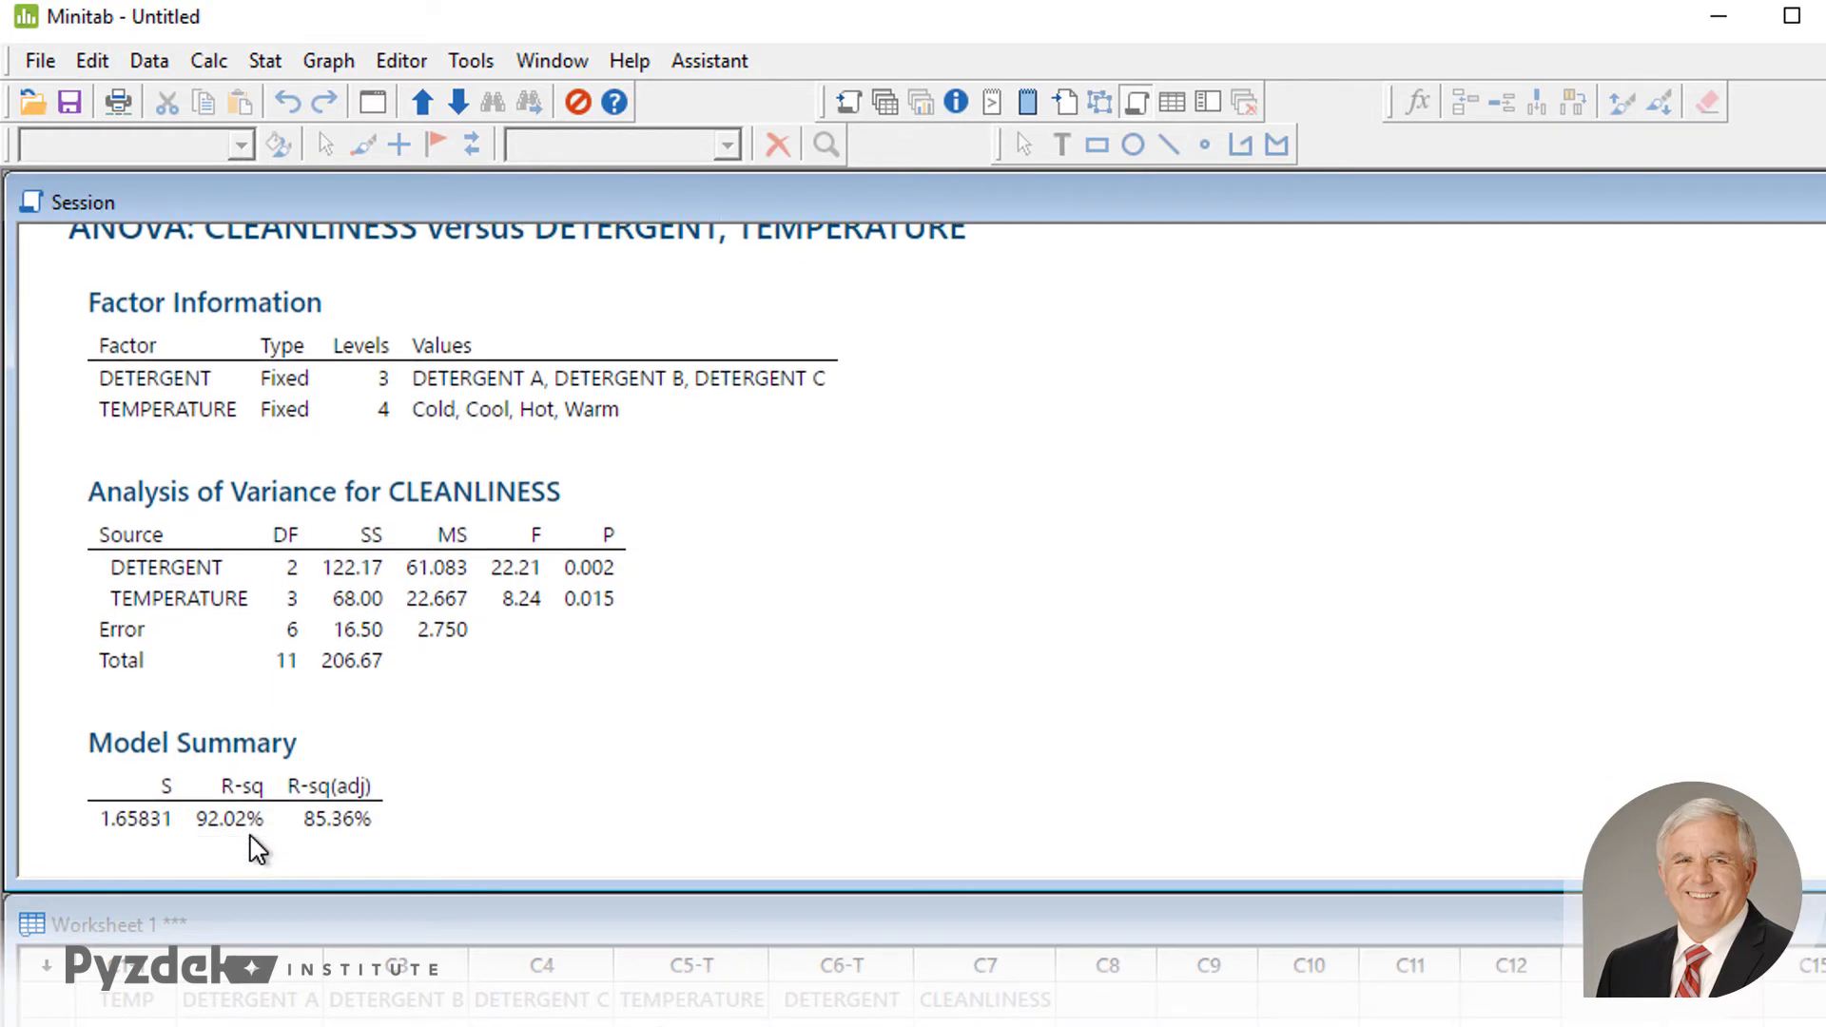